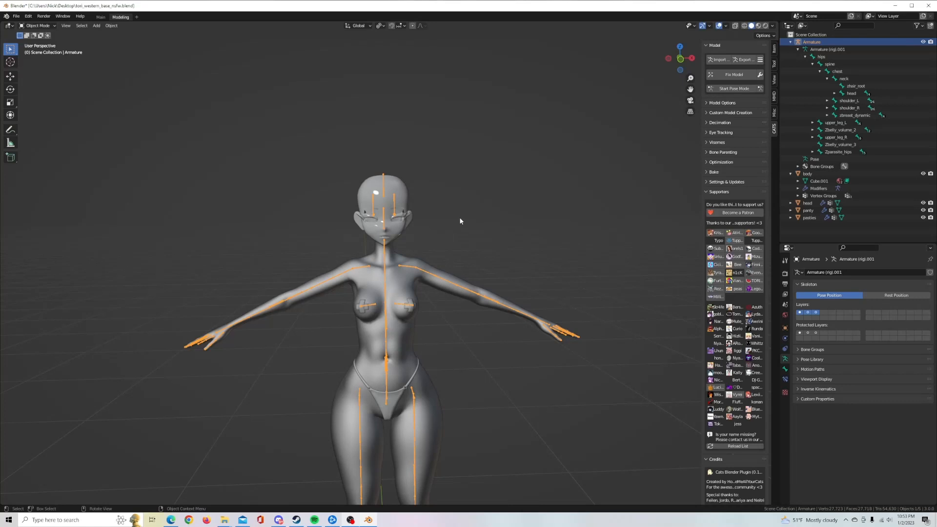
# Import the hair model with its armature into the scene alongside the base body.
pyautogui.moveTo(339, 241); pyautogui.dragTo(382, 220, button='middle')
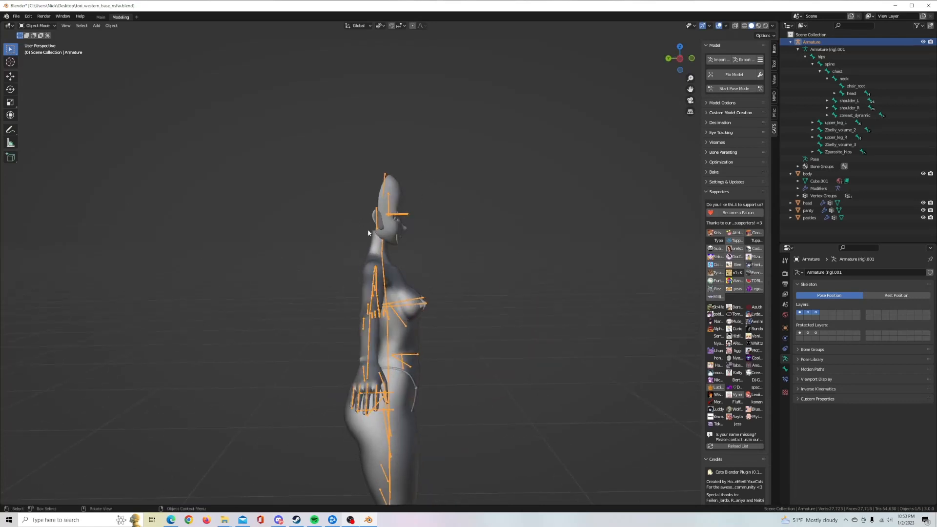
pyautogui.moveTo(502, 274); pyautogui.dragTo(410, 296, button='middle')
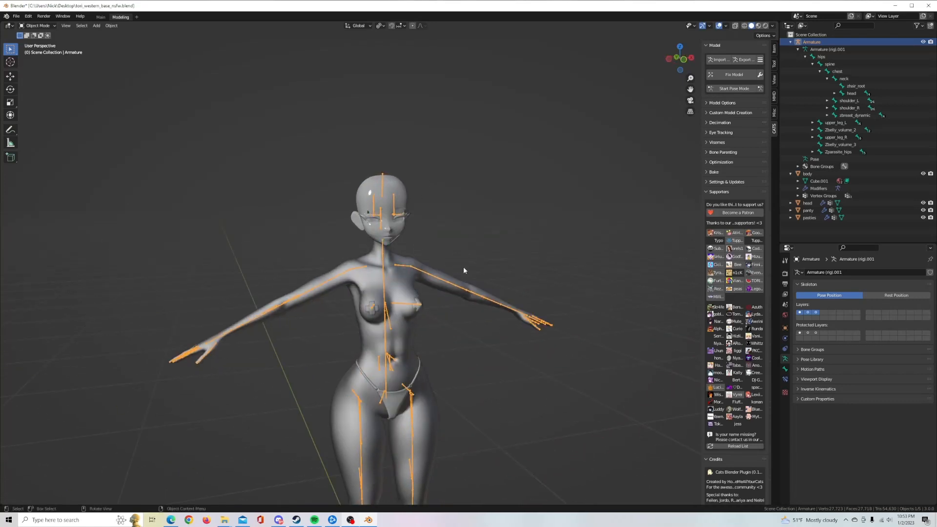
pyautogui.moveTo(626, 152); pyautogui.dragTo(543, 184, button='middle')
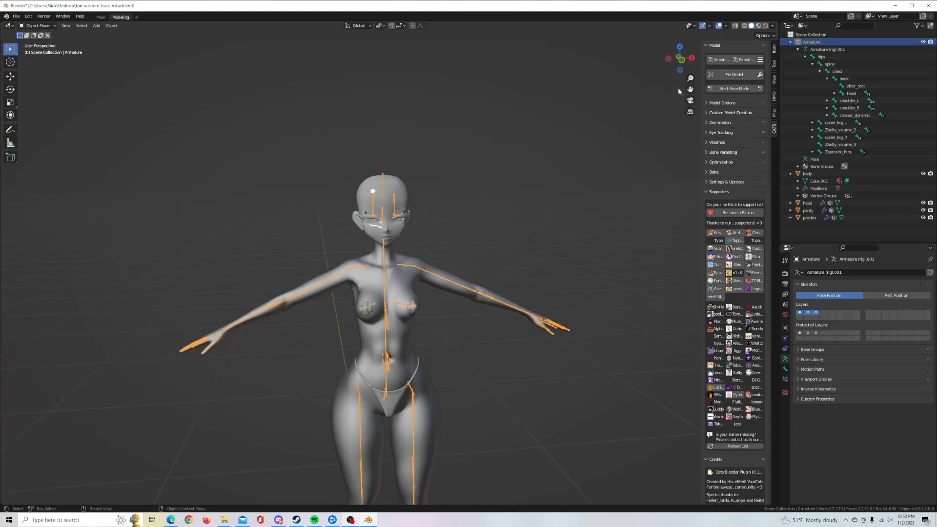
pyautogui.click(713, 62)
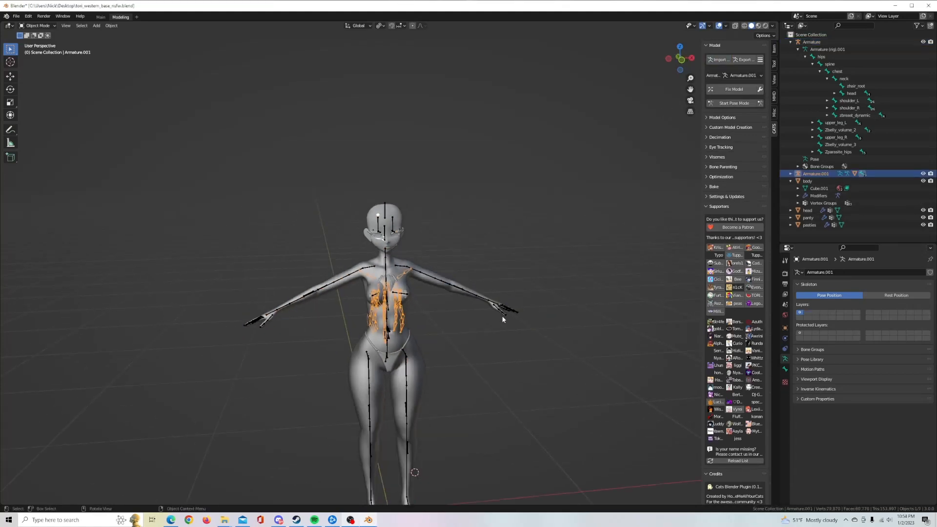
pyautogui.scroll(2, 498, 319)
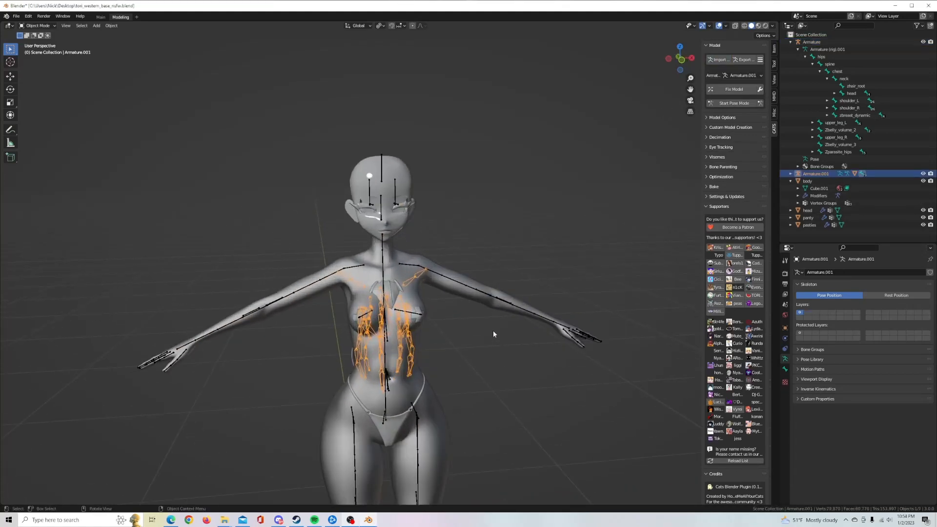
pyautogui.moveTo(523, 331)
pyautogui.mouseDown(button='middle')
pyautogui.moveTo(456, 330)
pyautogui.moveTo(516, 326)
pyautogui.mouseUp(button='middle')
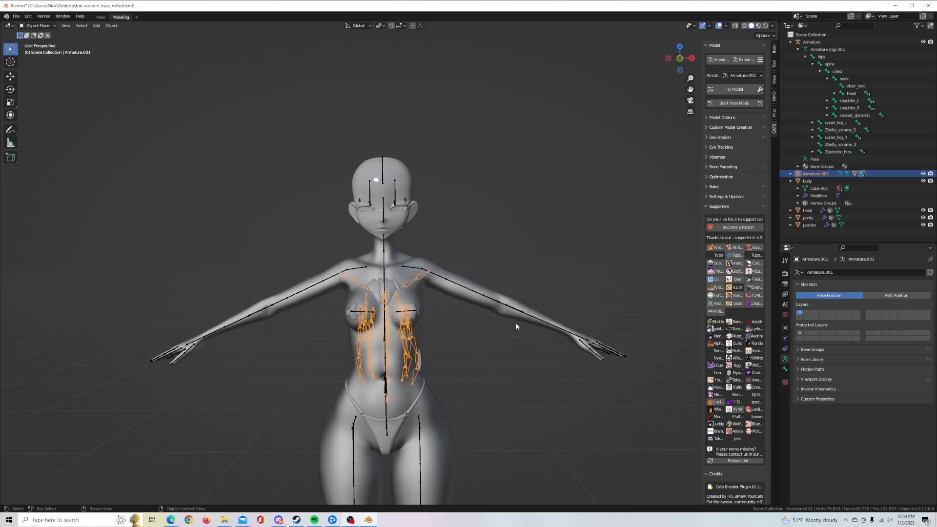
# Scale the hair armature up uniformly to roughly fit the head, and try adjusting its width along the global X axis.
pyautogui.press('s')
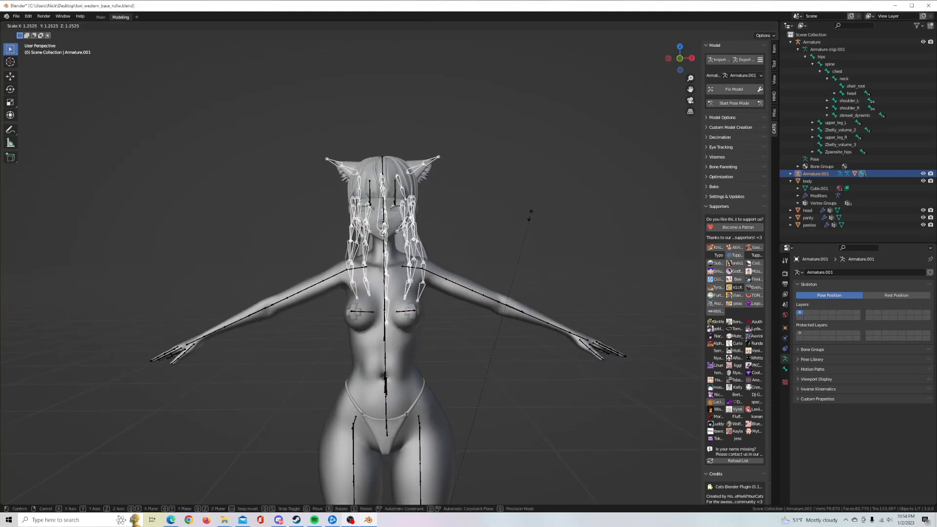
pyautogui.click(531, 214)
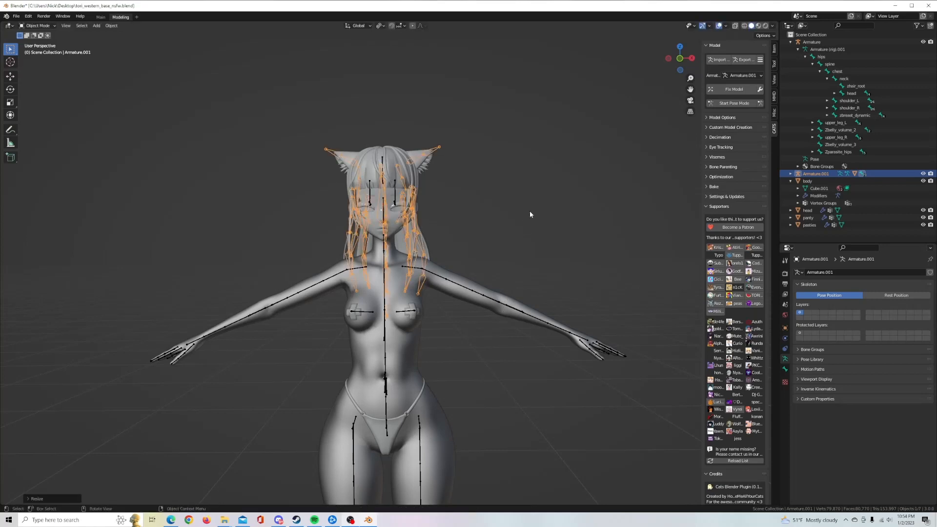
pyautogui.press('s')
pyautogui.press('x')
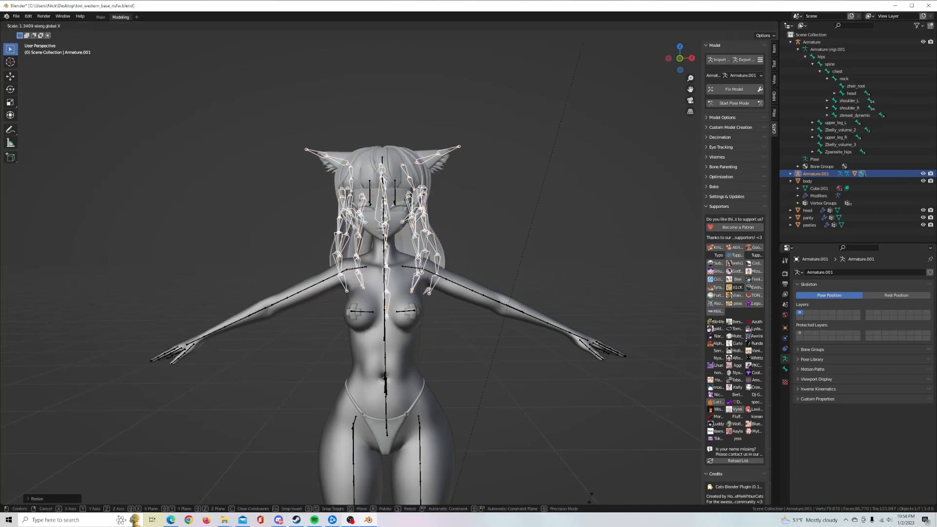
pyautogui.click(537, 228)
pyautogui.press('s')
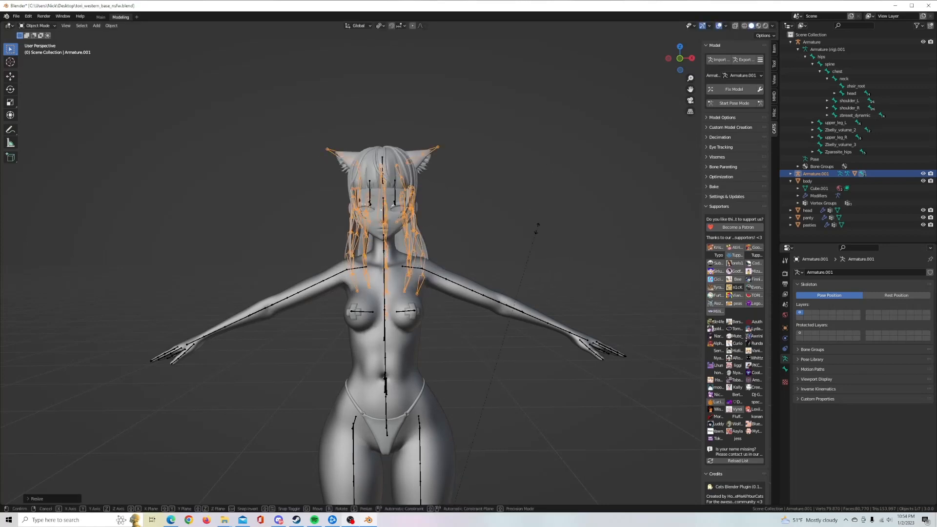
pyautogui.press('x')
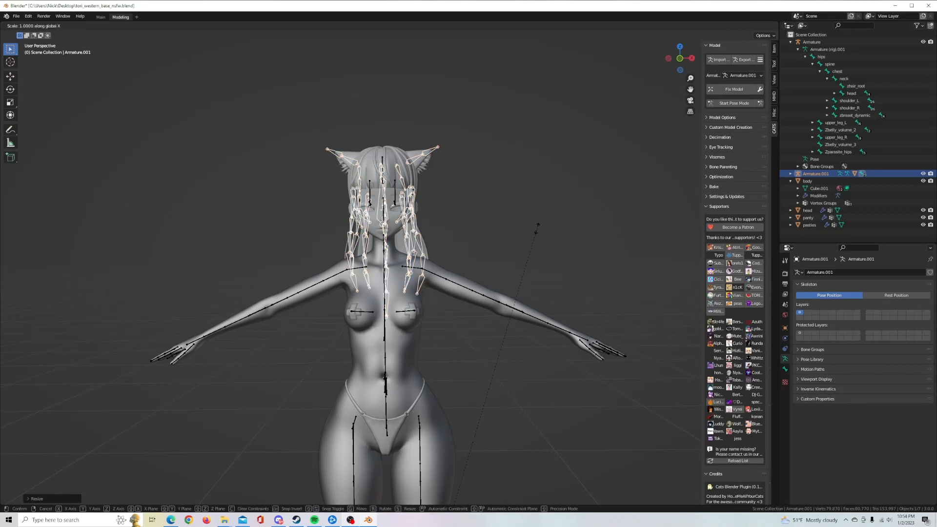
pyautogui.click(544, 188)
# Try scaling the hair armature along the global Y axis and along the global Z axis.
pyautogui.press('s')
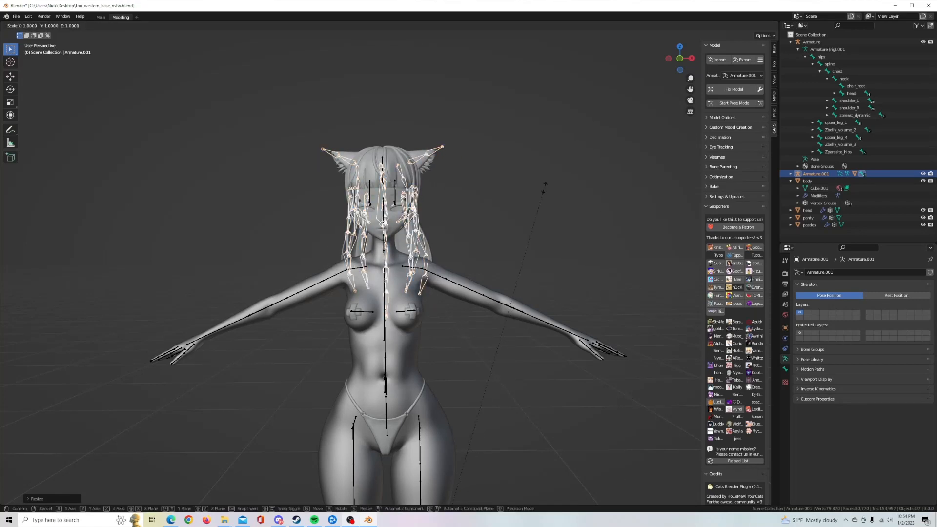
pyautogui.press('y')
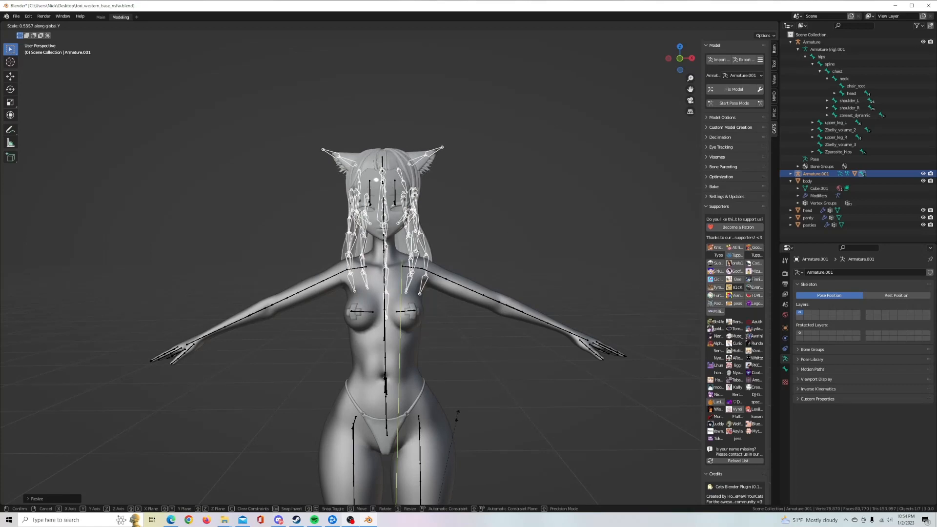
pyautogui.click(537, 491)
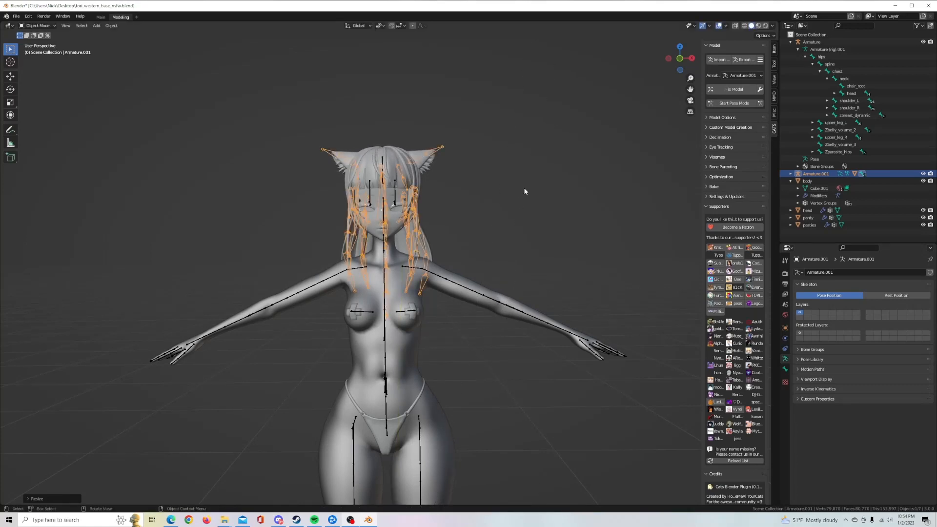
pyautogui.press('s')
pyautogui.press('z')
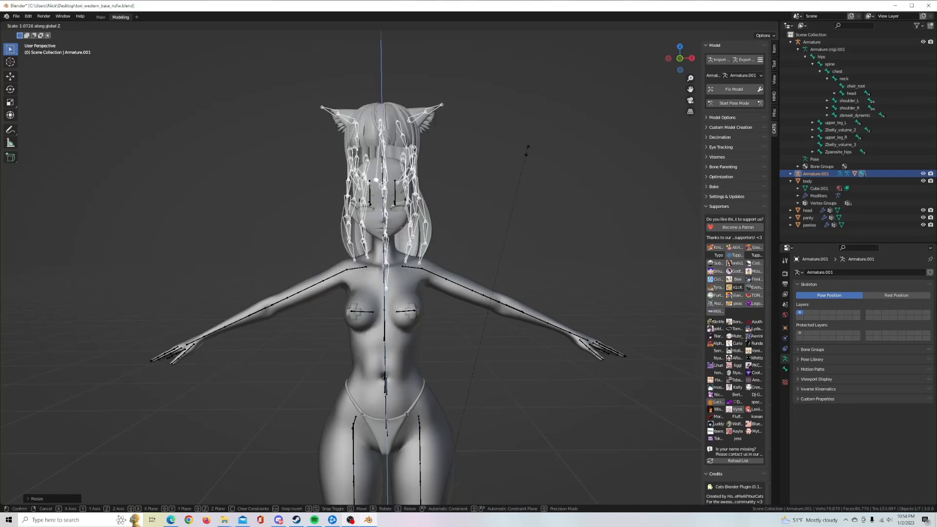
pyautogui.click(529, 195)
pyautogui.press('s')
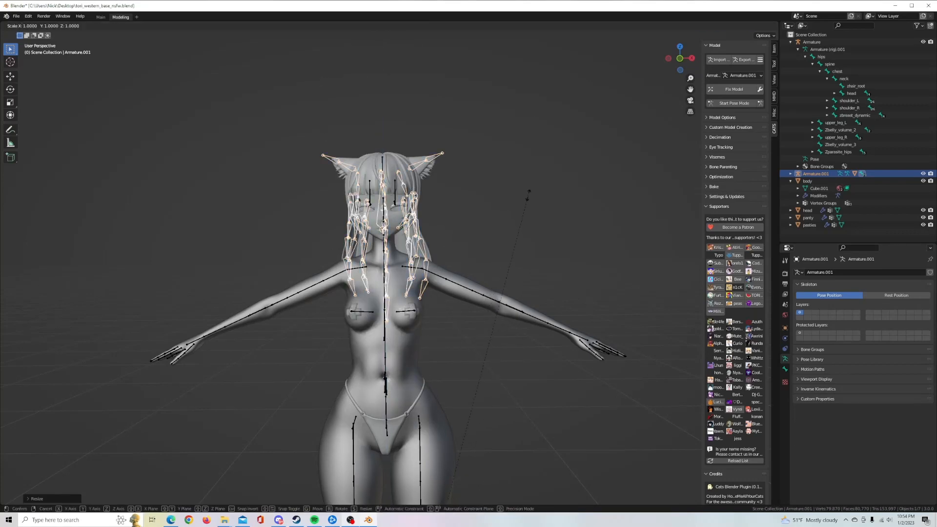
pyautogui.click(623, 226)
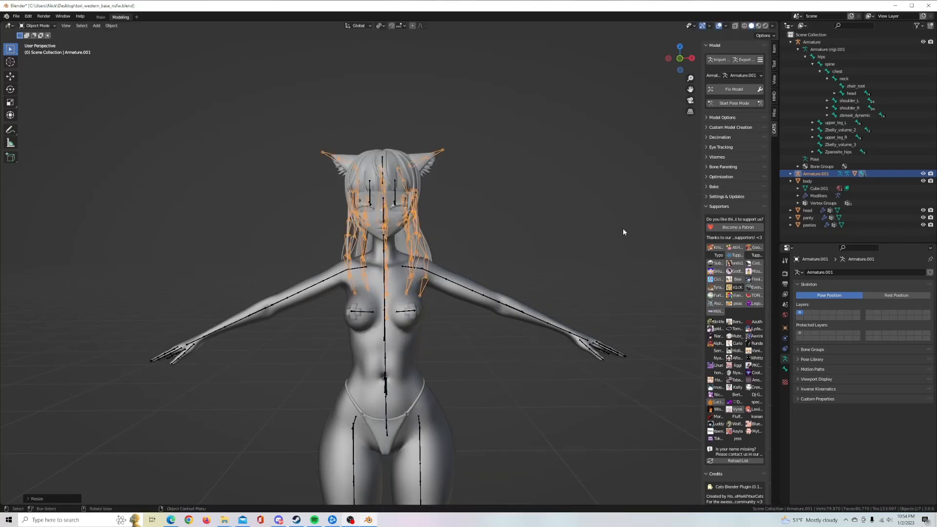
# Undo the trial scalings of the hair armature.
pyautogui.hotkey('ctrl', 'z')
pyautogui.hotkey('ctrl', 'z')
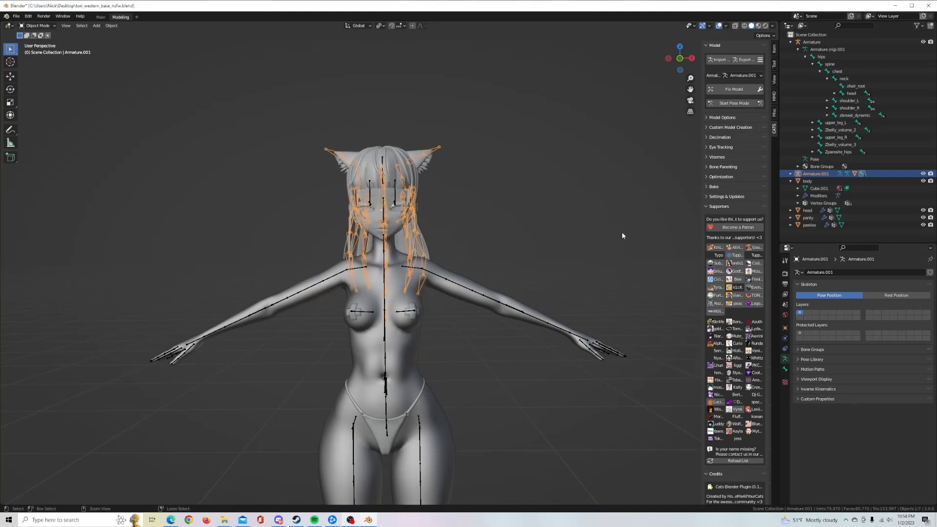
pyautogui.hotkey('ctrl', 'shift', 'z')
pyautogui.hotkey('ctrl', 'shift', 'z')
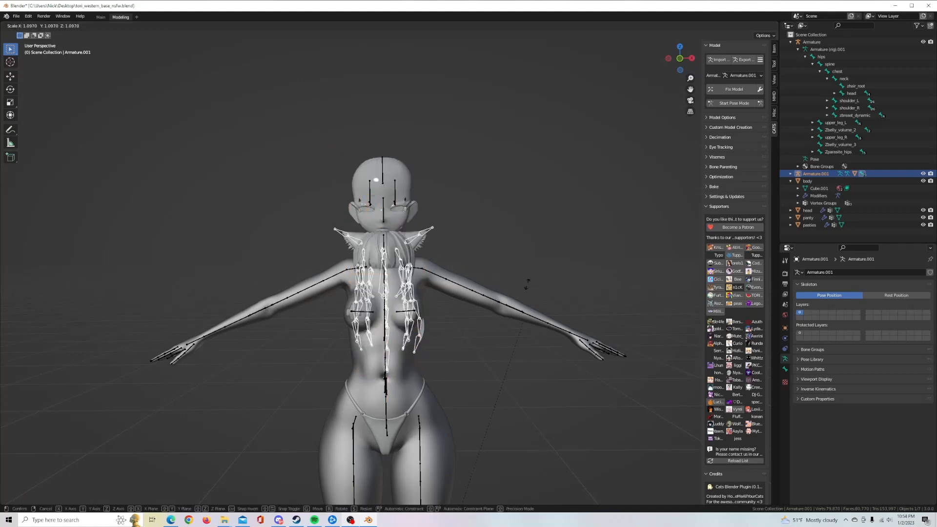
# Scale the hair armature uniformly until the hair and ears sit around the body's head.
pyautogui.press('s')
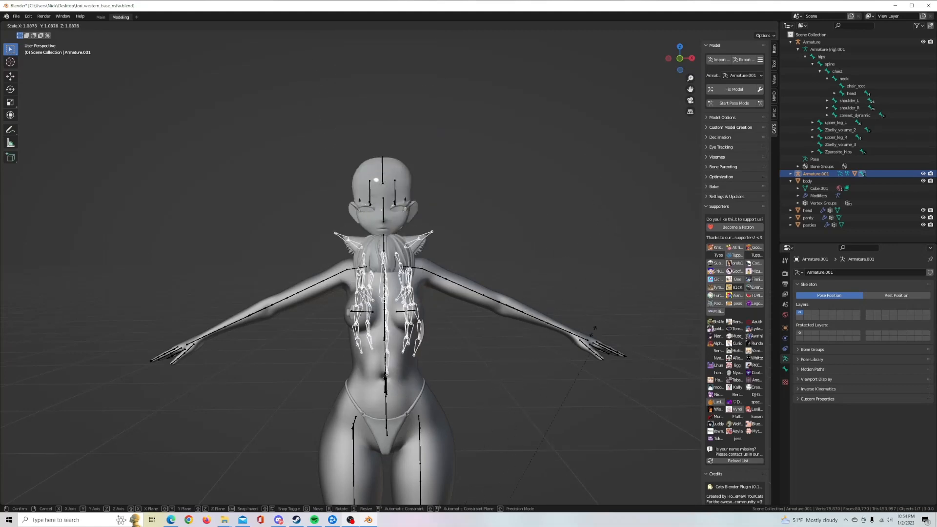
pyautogui.click(622, 251)
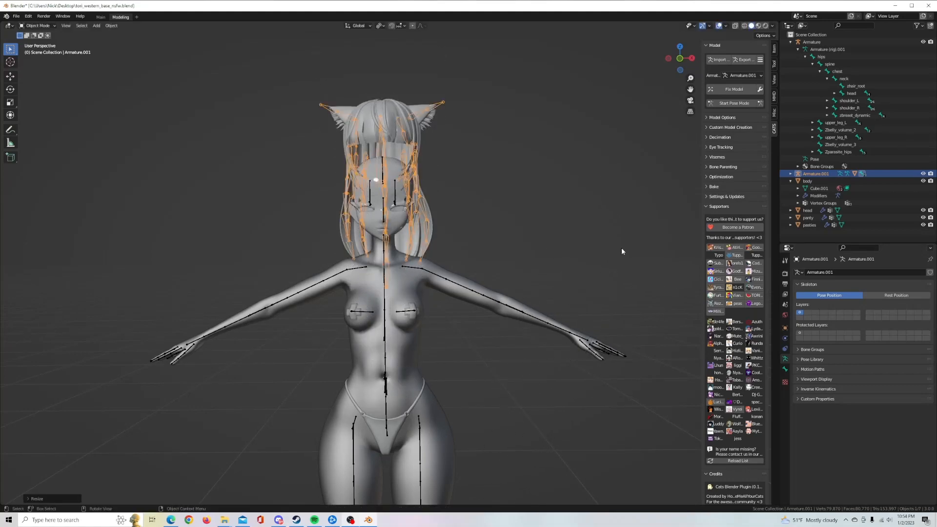
pyautogui.press('s')
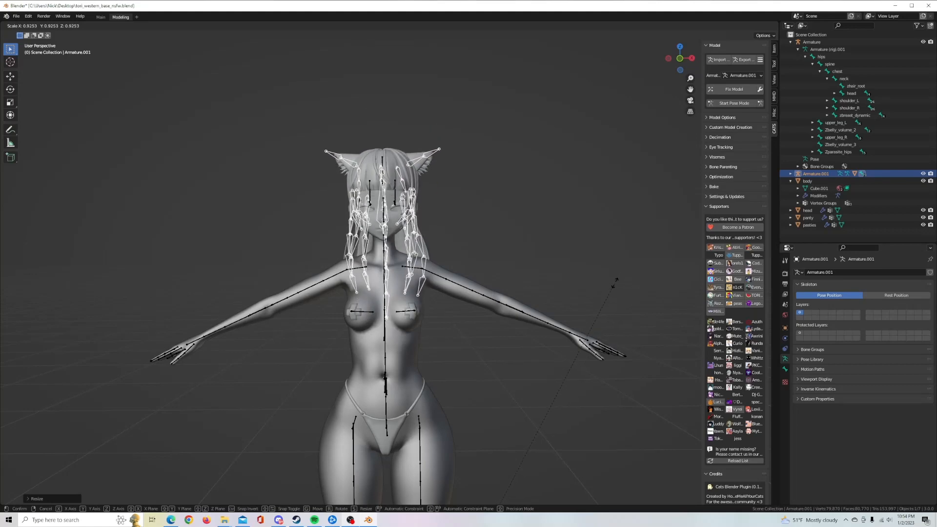
pyautogui.click(614, 287)
# Try enlarging the hair armature slightly and lowering it along the global Z axis, and undo both changes.
pyautogui.moveTo(581, 298); pyautogui.dragTo(561, 292, button='middle')
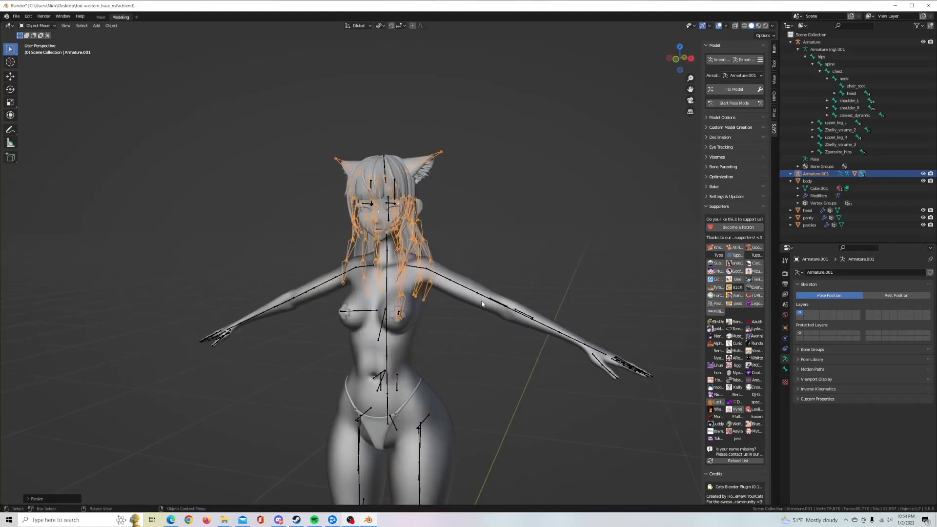
pyautogui.press('s')
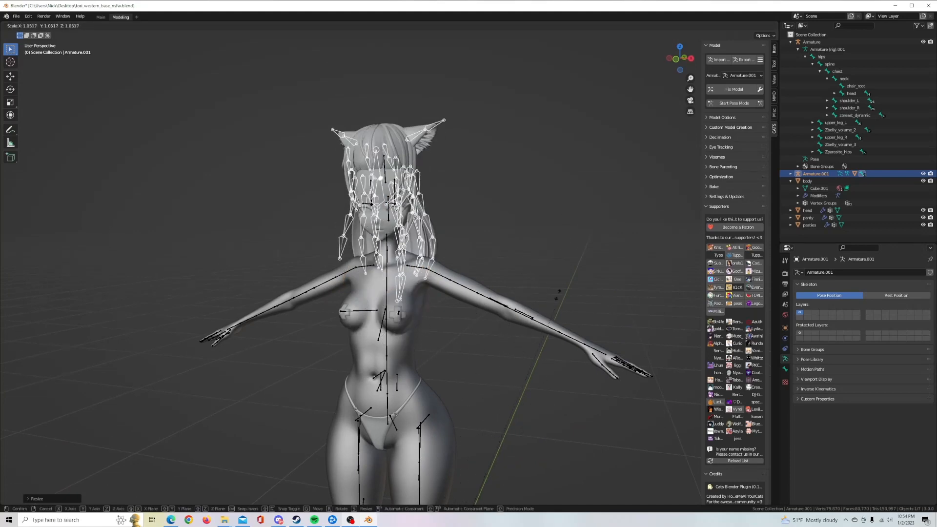
pyautogui.click(561, 285)
pyautogui.moveTo(491, 299); pyautogui.dragTo(489, 291, button='middle')
pyautogui.press('g')
pyautogui.click(489, 289)
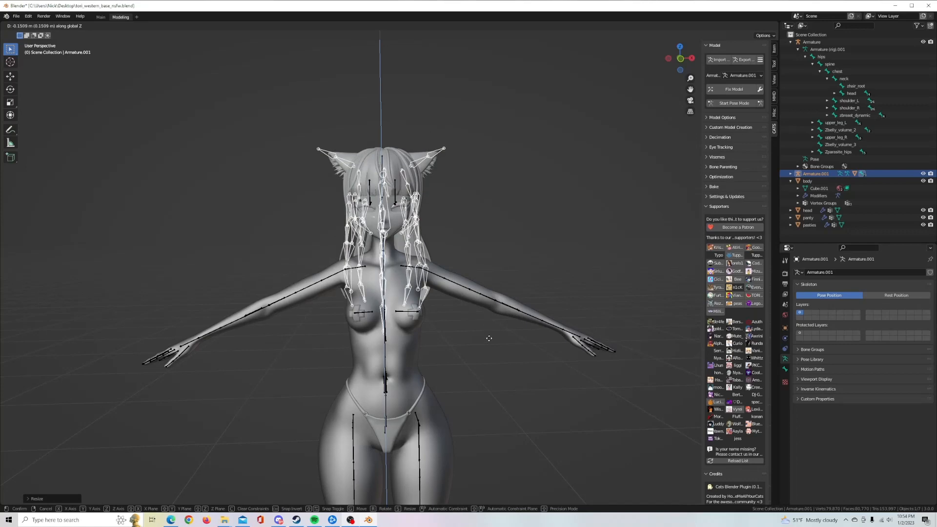
pyautogui.moveTo(520, 321)
pyautogui.mouseDown(button='middle')
pyautogui.moveTo(494, 327)
pyautogui.moveTo(513, 324)
pyautogui.mouseUp(button='middle')
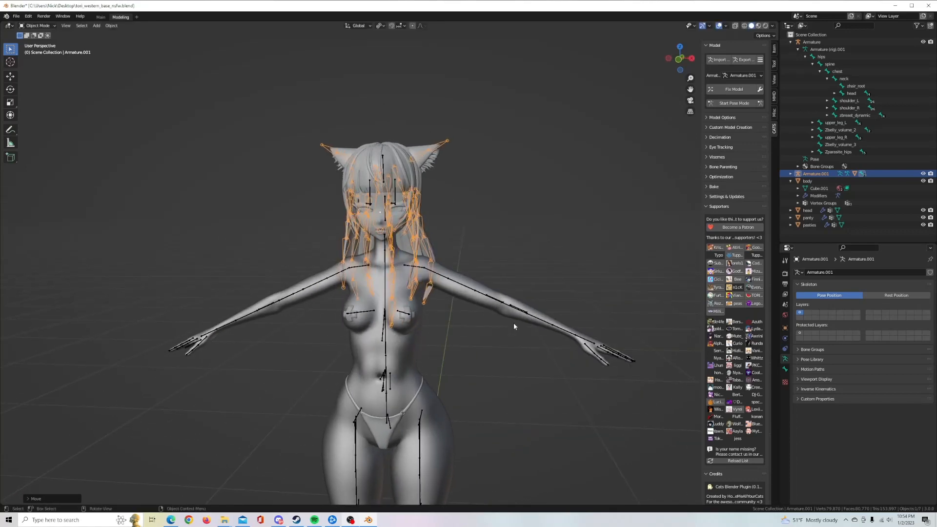
pyautogui.hotkey('ctrl', 'z')
pyautogui.hotkey('ctrl', 'z')
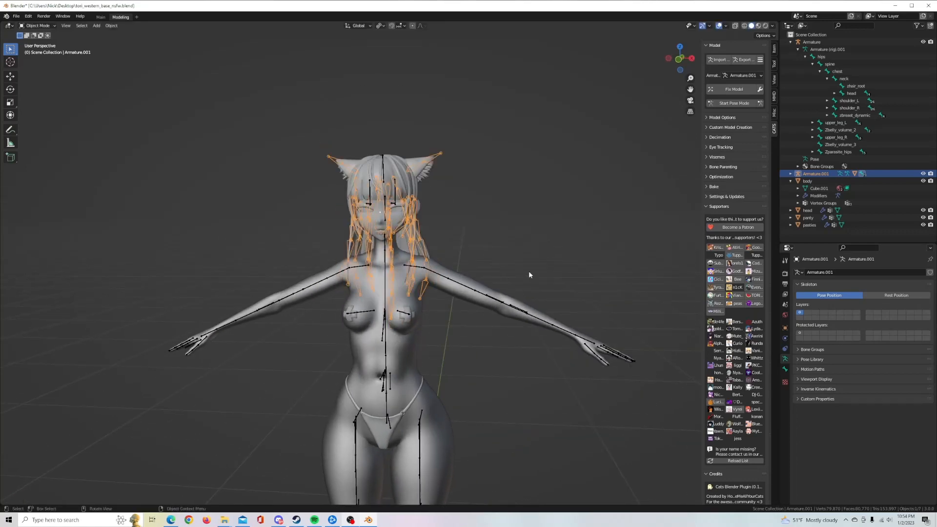
# Set the hair armature's origin to its geometry.
pyautogui.moveTo(485, 272); pyautogui.dragTo(488, 277, button='middle')
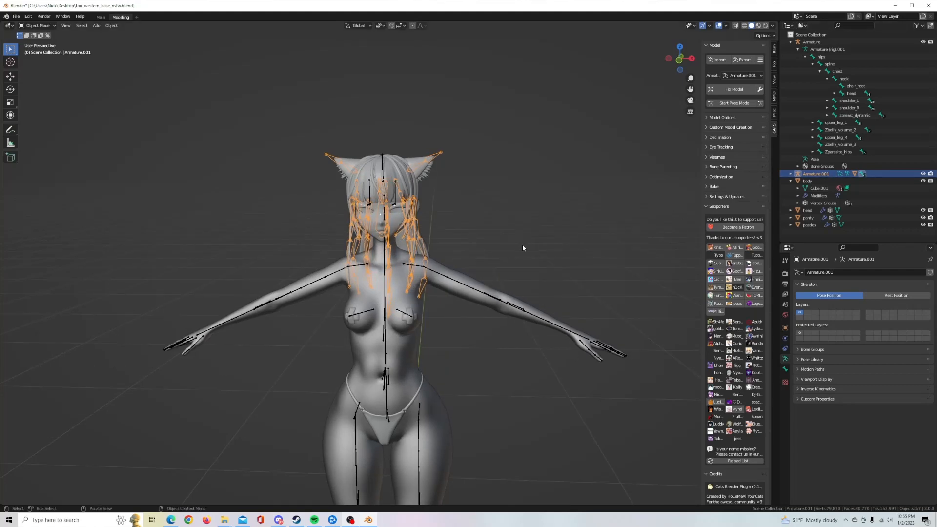
pyautogui.moveTo(584, 233); pyautogui.dragTo(561, 229, button='middle')
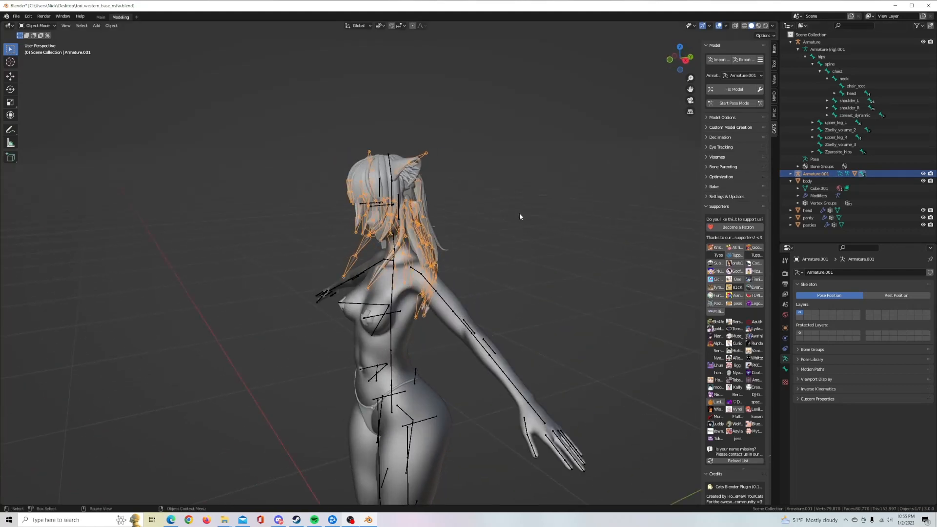
pyautogui.rightClick(517, 195)
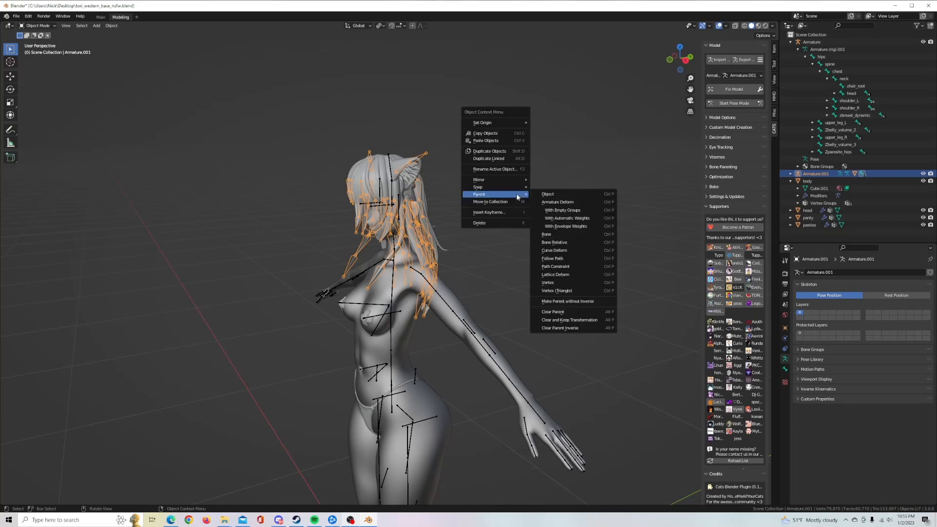
pyautogui.moveTo(516, 125)
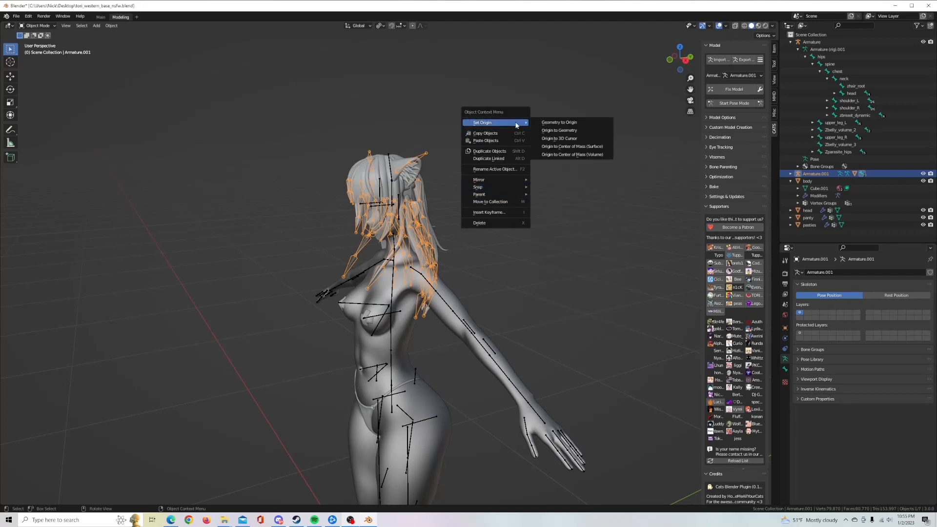
pyautogui.click(553, 130)
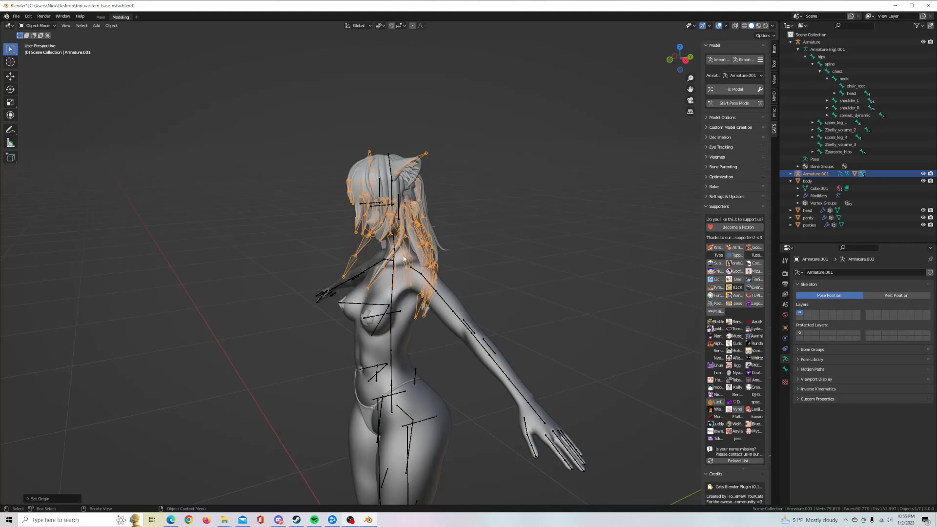
# Fine-tune the hair armature's uniform scale so the hair fits closely around the body's head.
pyautogui.moveTo(403, 259); pyautogui.dragTo(399, 223, button='middle')
pyautogui.scroll(5, 398, 224)
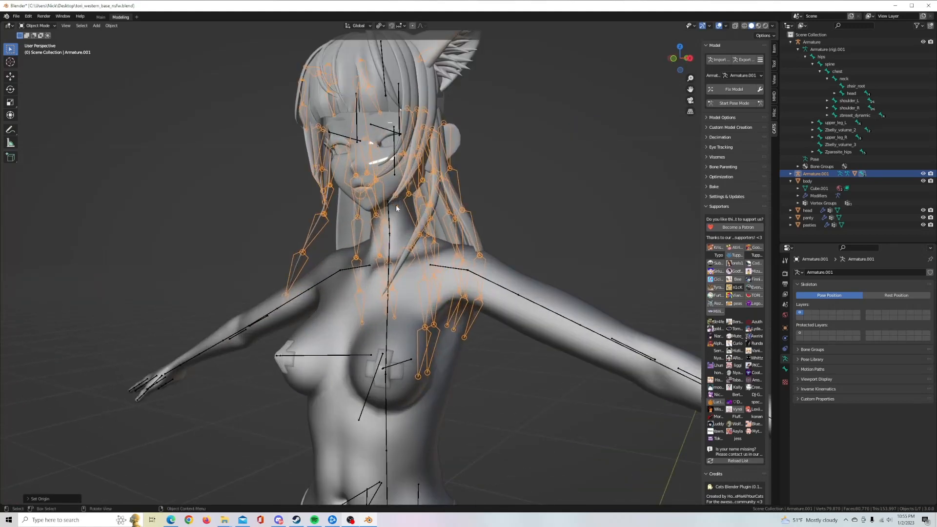
pyautogui.scroll(-3, 573, 191)
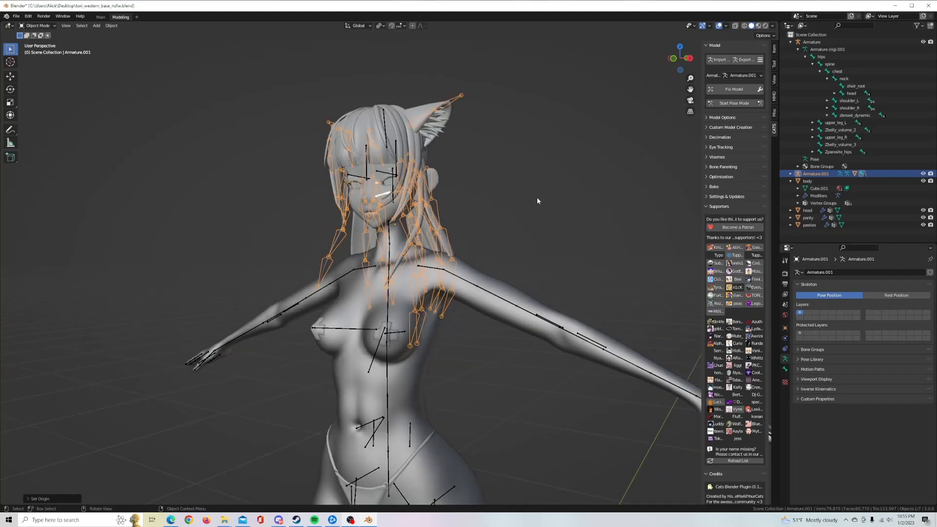
pyautogui.press('s')
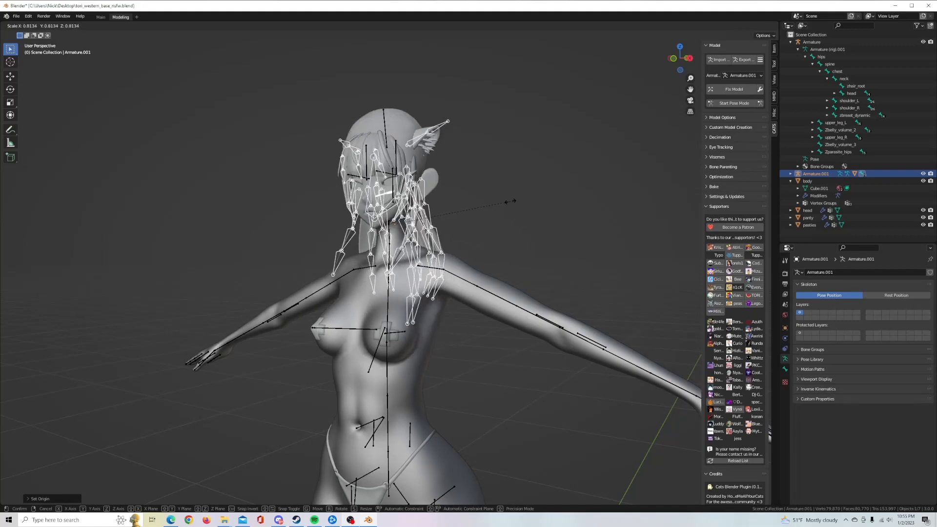
pyautogui.click(538, 200)
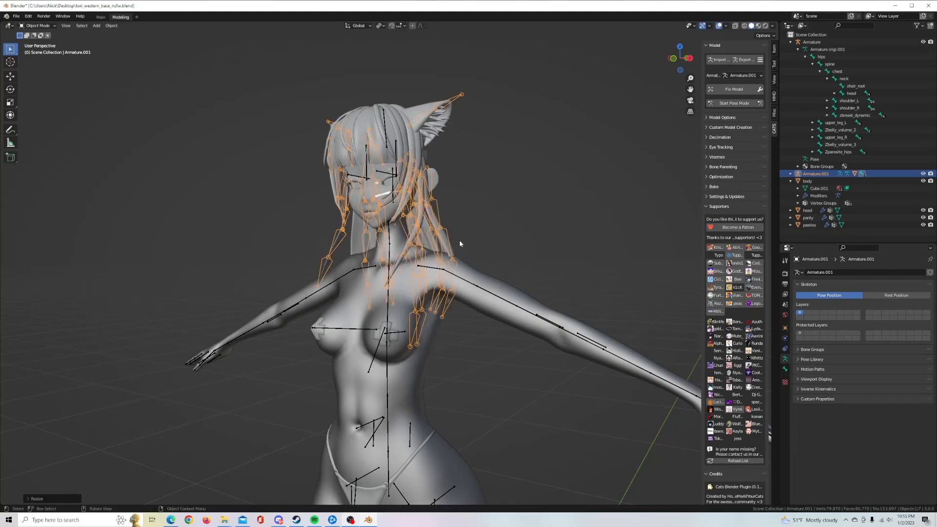
pyautogui.moveTo(460, 243); pyautogui.dragTo(484, 250, button='middle')
pyautogui.press('s')
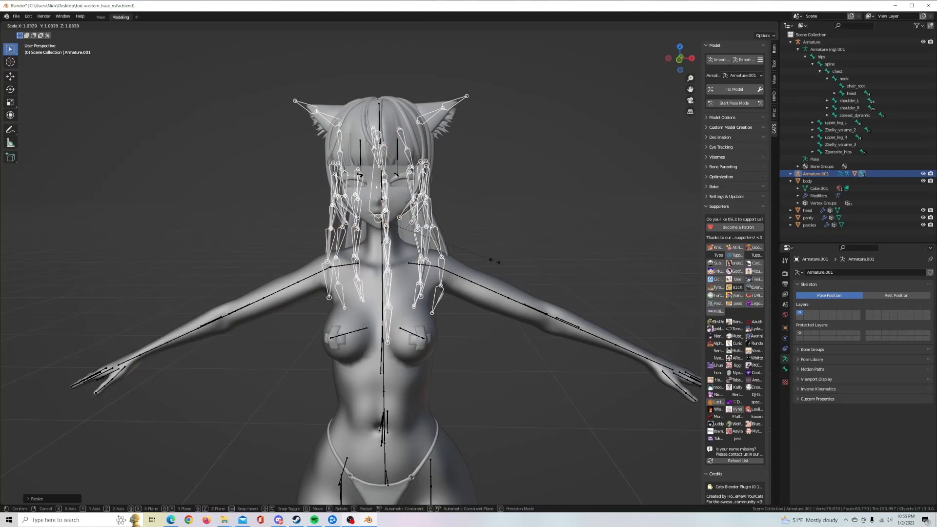
pyautogui.click(508, 260)
# Try moving the hair armature freely backward from the head, and undo the move.
pyautogui.moveTo(509, 260); pyautogui.dragTo(463, 265, button='middle')
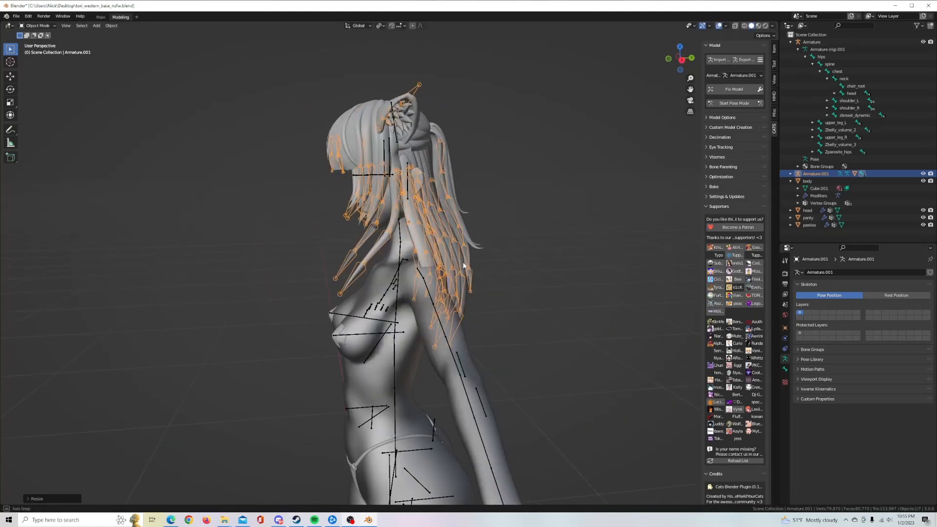
pyautogui.press('g')
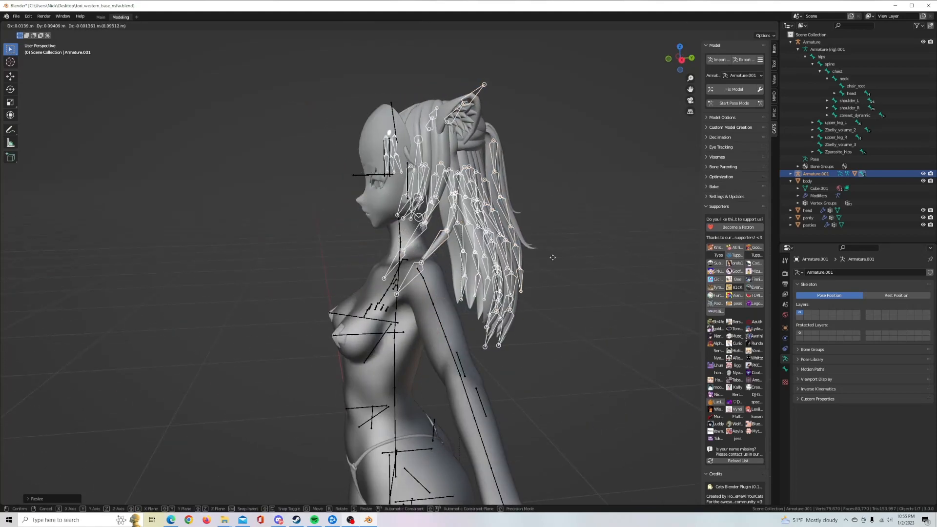
pyautogui.click(523, 250)
pyautogui.hotkey('ctrl', 'z')
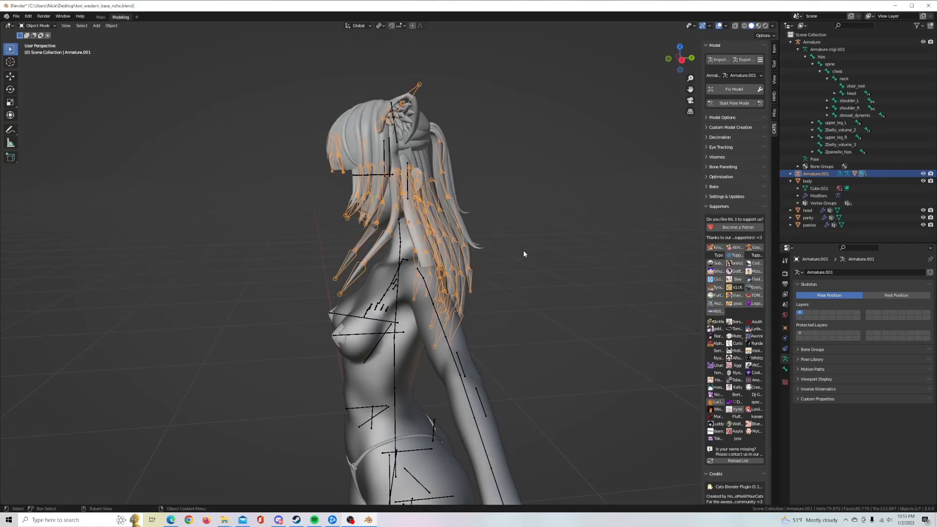
# Try nudging the hair armature along the global X, Y and Z axes, and undo the latest moves.
pyautogui.press('g')
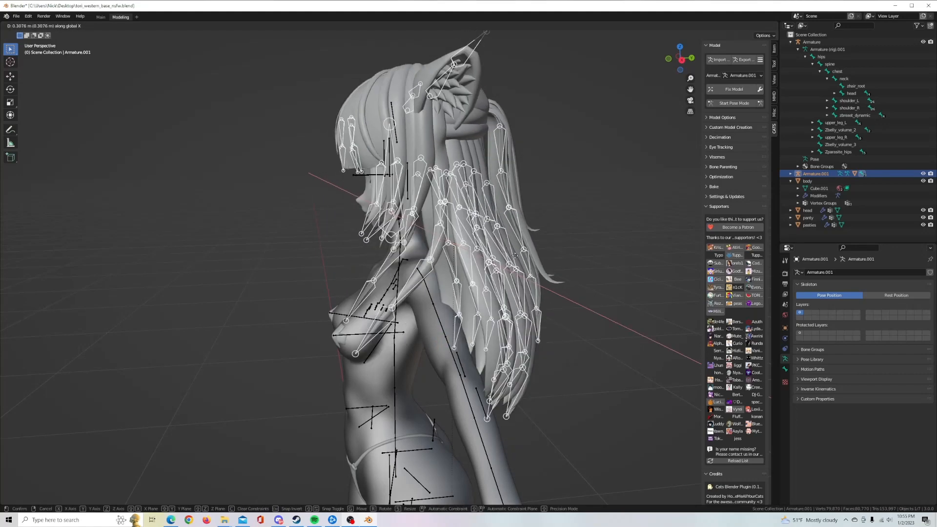
pyautogui.click(523, 253)
pyautogui.press('g')
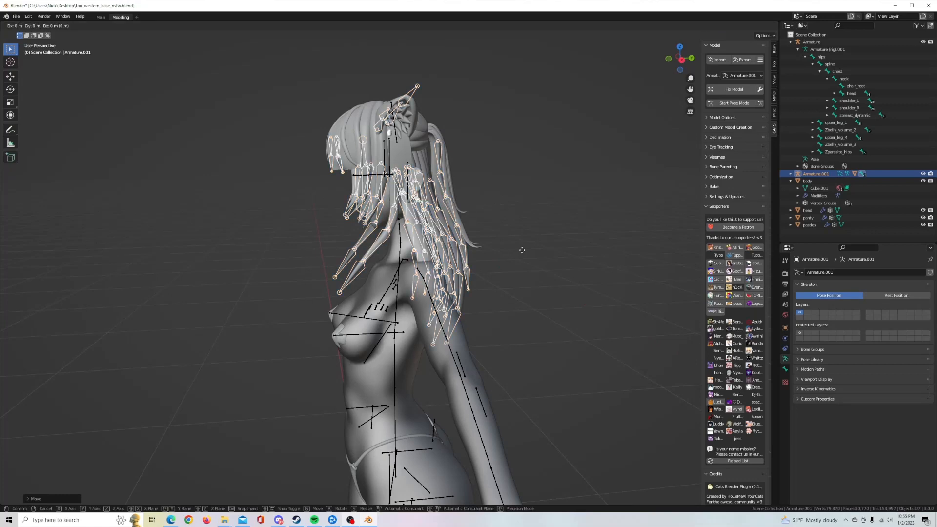
pyautogui.press('y')
pyautogui.click(522, 270)
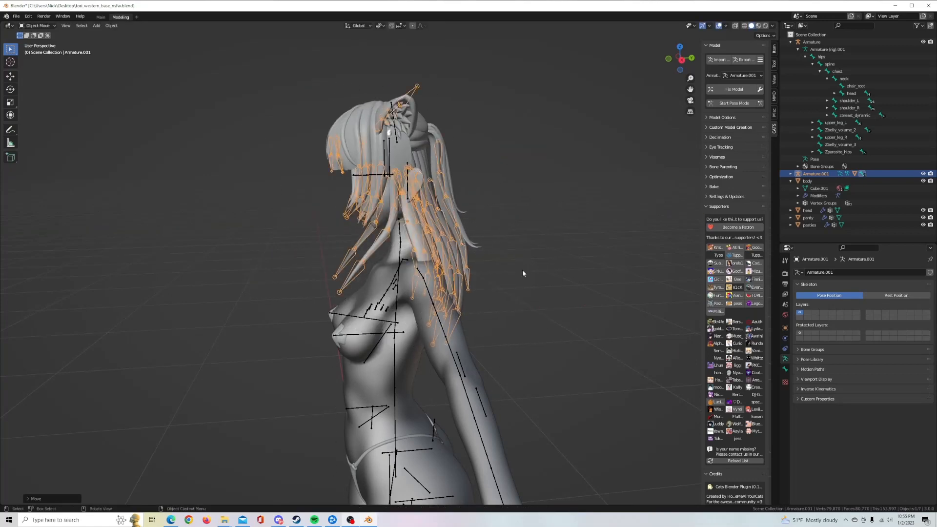
pyautogui.press('g')
pyautogui.press('z')
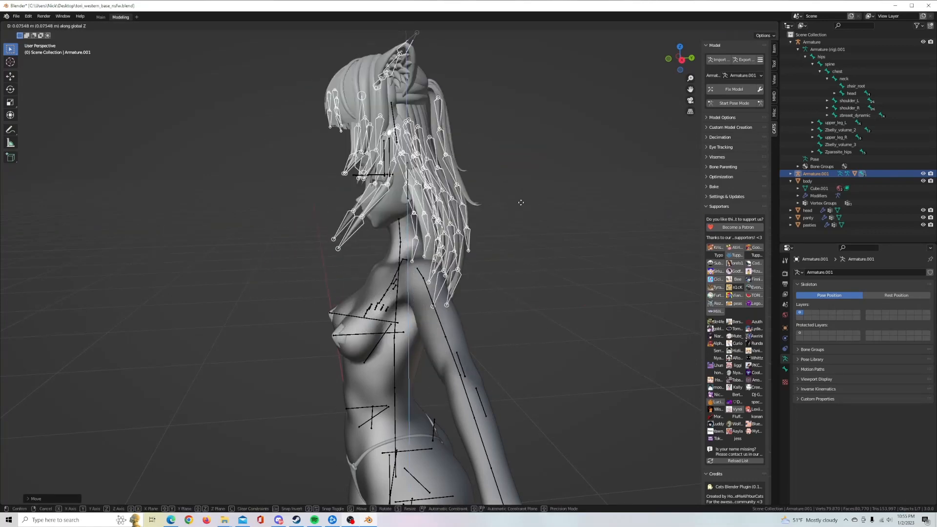
pyautogui.click(519, 267)
pyautogui.moveTo(385, 266); pyautogui.dragTo(491, 271, button='middle')
pyautogui.hotkey('ctrl', 'z')
pyautogui.hotkey('ctrl', 'z')
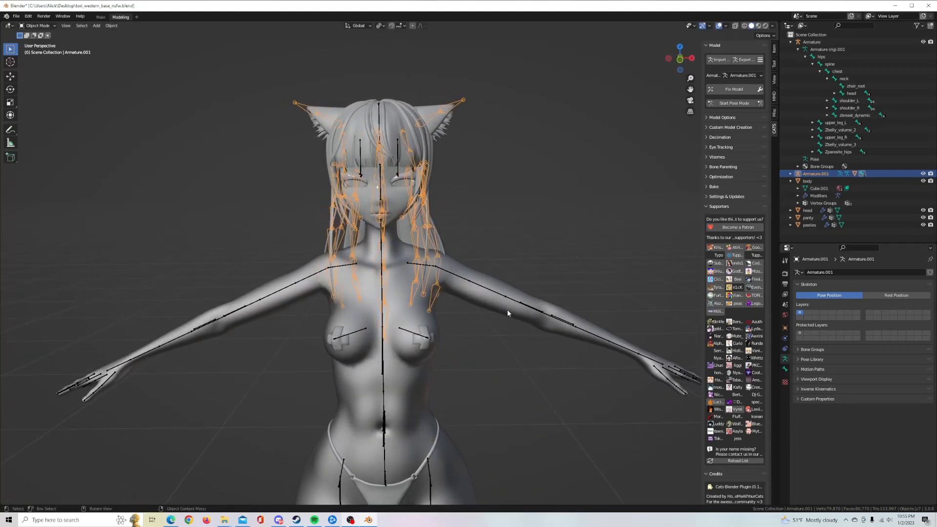
# Move the hair armature along the global Y axis to seat the hair on the head.
pyautogui.moveTo(526, 308); pyautogui.dragTo(445, 310, button='middle')
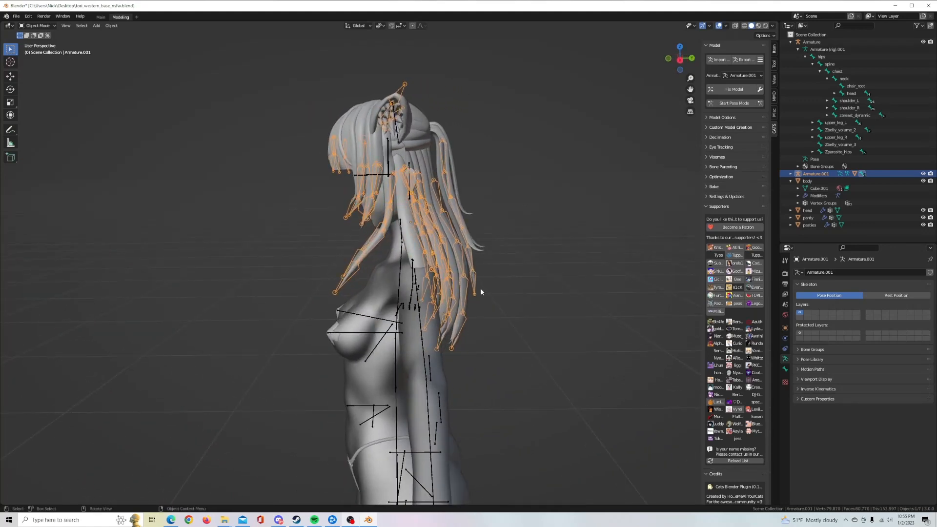
pyautogui.press('g')
pyautogui.press('y')
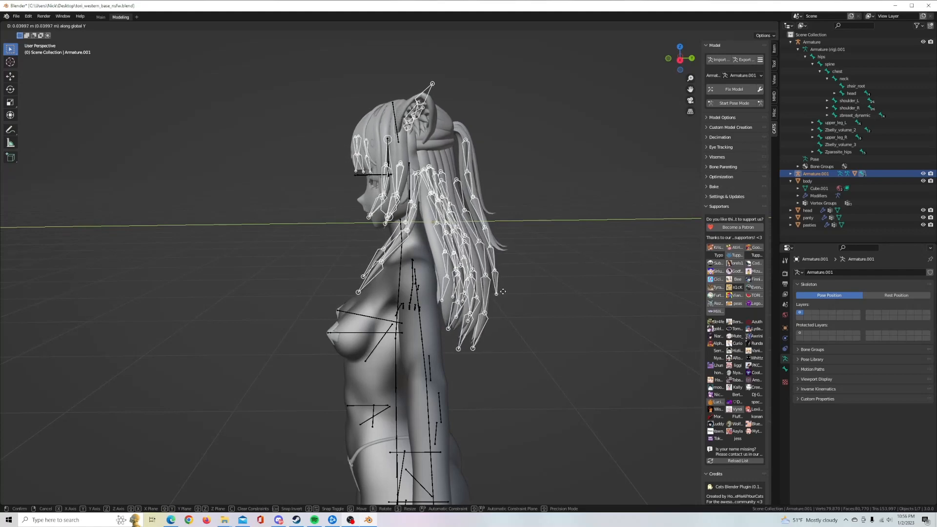
pyautogui.click(409, 295)
# Hide the hair armature and examine how the hair fits the face, ears and back of the head.
pyautogui.moveTo(409, 295); pyautogui.dragTo(519, 314, button='middle')
pyautogui.scroll(2, 439, 273)
pyautogui.scroll(3, 509, 316)
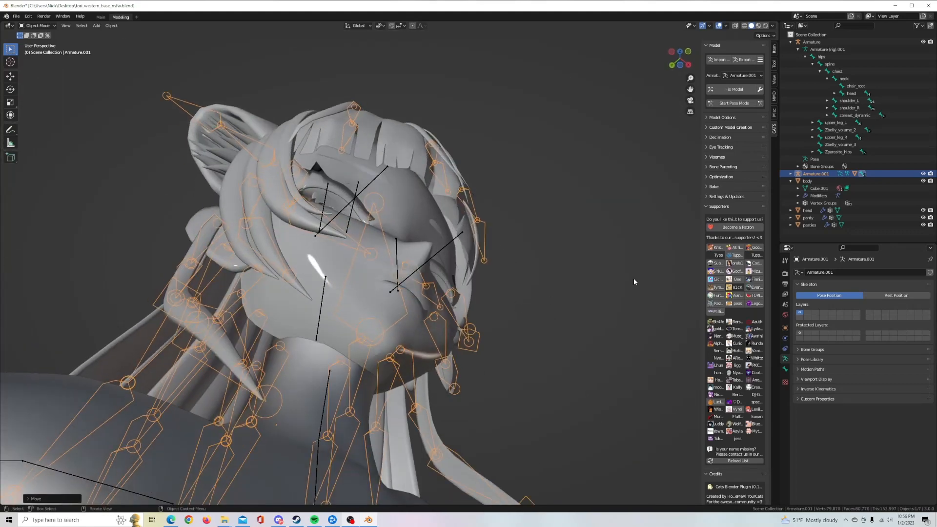
pyautogui.click(923, 174)
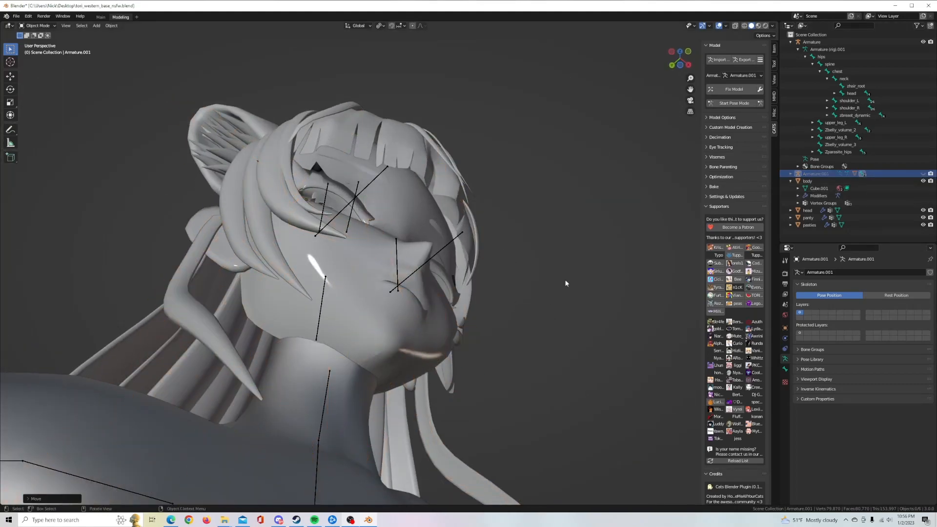
pyautogui.moveTo(564, 278); pyautogui.dragTo(529, 268, button='middle')
pyautogui.scroll(-3, 485, 302)
pyautogui.scroll(5, 525, 278)
pyautogui.moveTo(602, 117); pyautogui.dragTo(596, 168, button='middle')
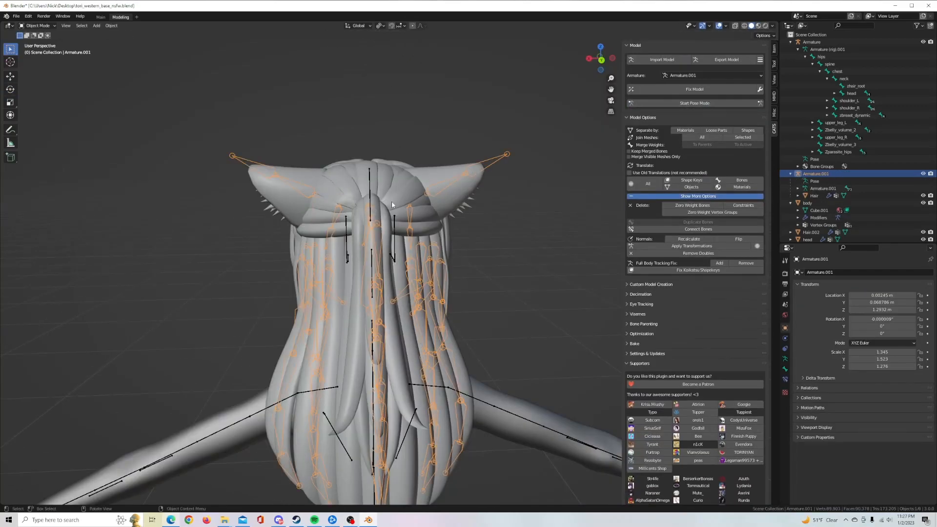
# Try joining the hair armature into the body armature while the hair mesh is still parented, and undo the join.
pyautogui.moveTo(392, 201); pyautogui.dragTo(403, 259, button='middle')
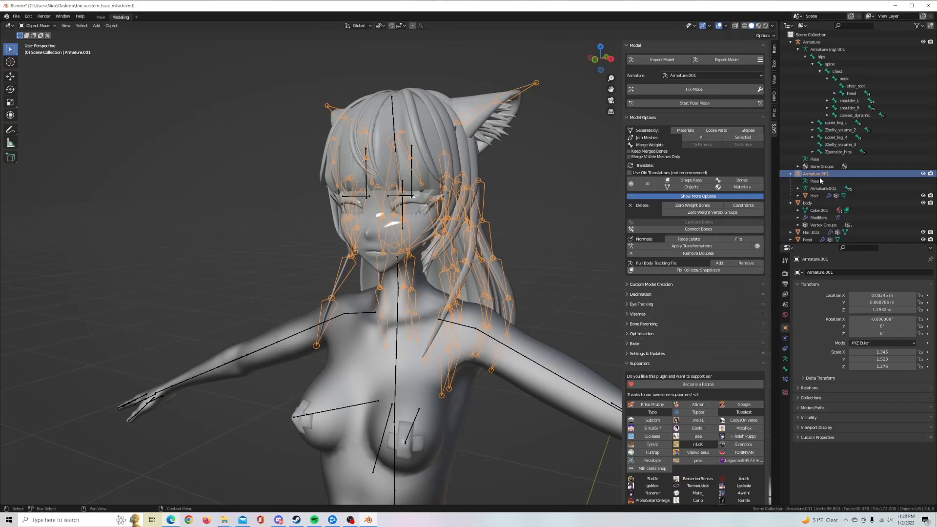
pyautogui.keyDown('ctrl'); pyautogui.click(812, 42); pyautogui.keyUp('ctrl')
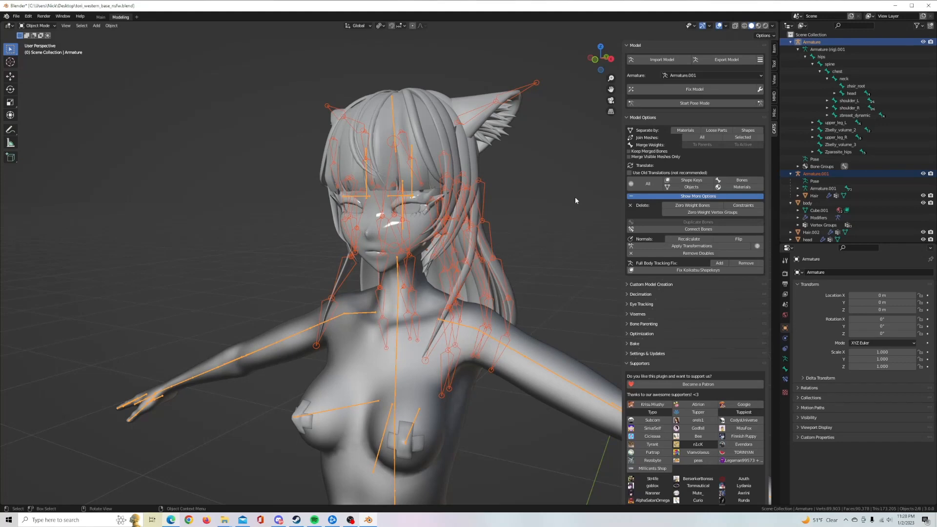
pyautogui.hotkey('ctrl', 'j')
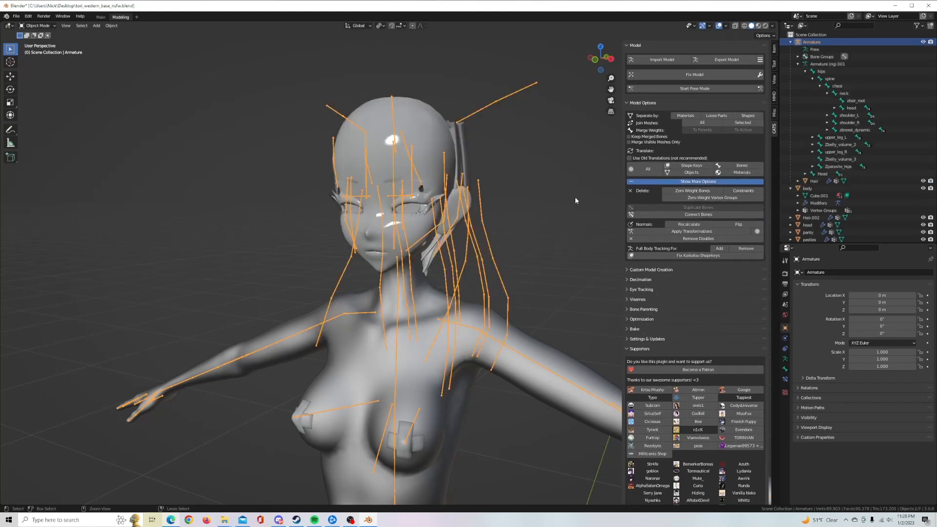
pyautogui.hotkey('ctrl', 'z')
# Clear the Hair mesh's parent using Clear and Keep Transformation to detach it from the hair armature.
pyautogui.click(817, 174)
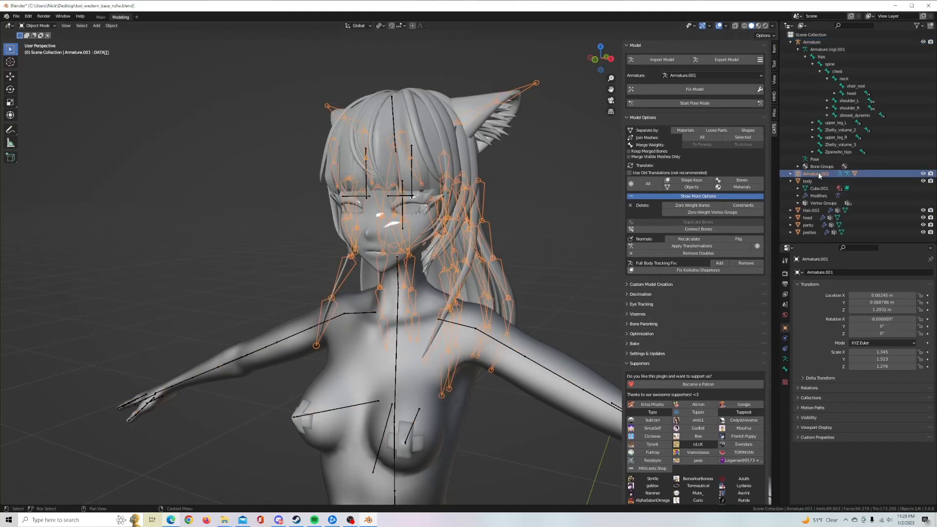
pyautogui.click(791, 174)
pyautogui.click(814, 195)
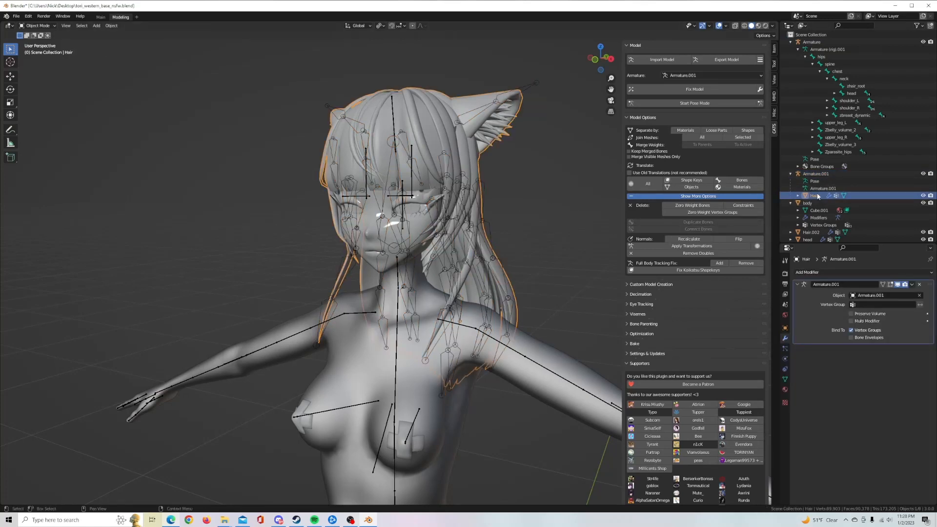
pyautogui.rightClick(542, 197)
pyautogui.moveTo(560, 199)
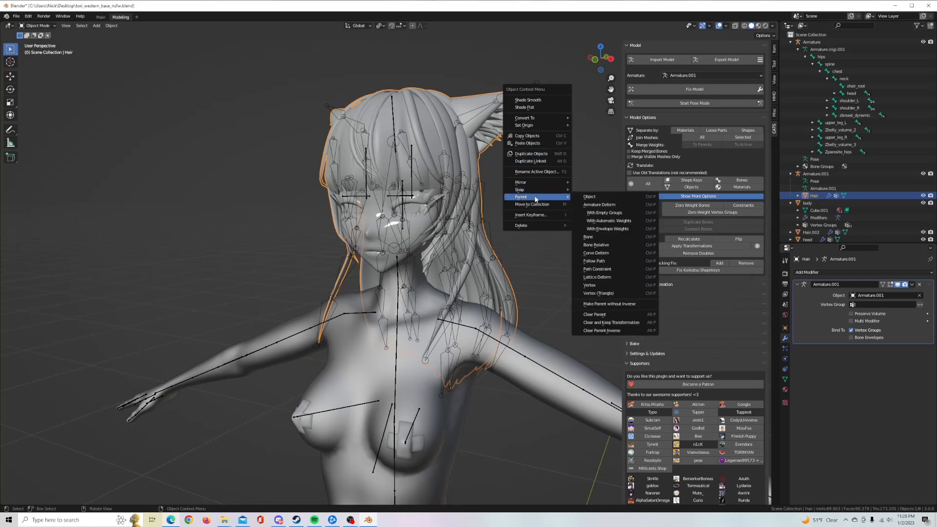
pyautogui.rightClick(391, 173)
pyautogui.moveTo(393, 174)
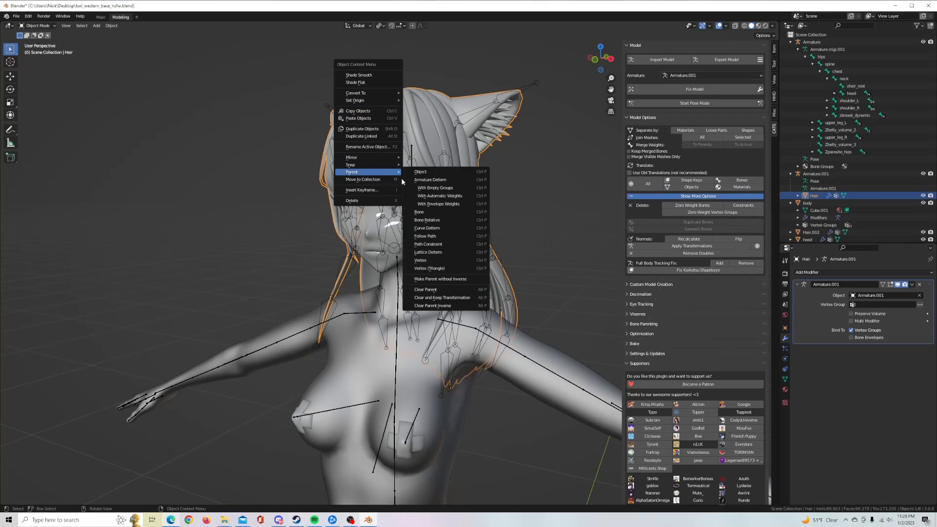
pyautogui.click(461, 297)
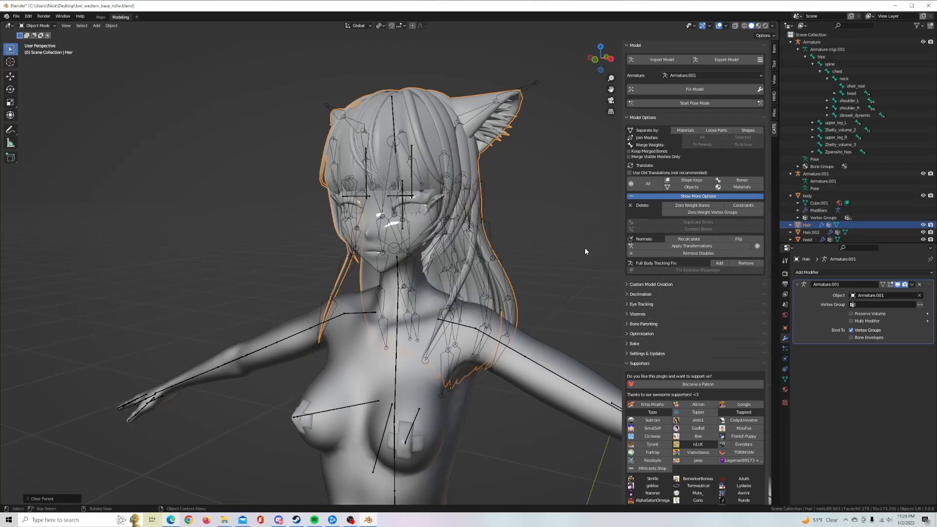
# Join the hair armature into the body armature, keeping the body armature as the active object.
pyautogui.moveTo(511, 239); pyautogui.dragTo(526, 238, button='middle')
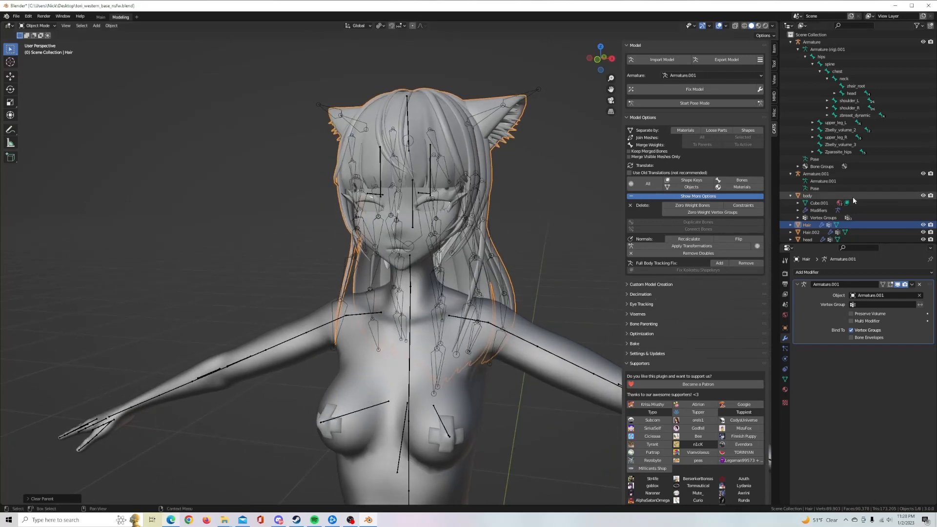
pyautogui.click(824, 175)
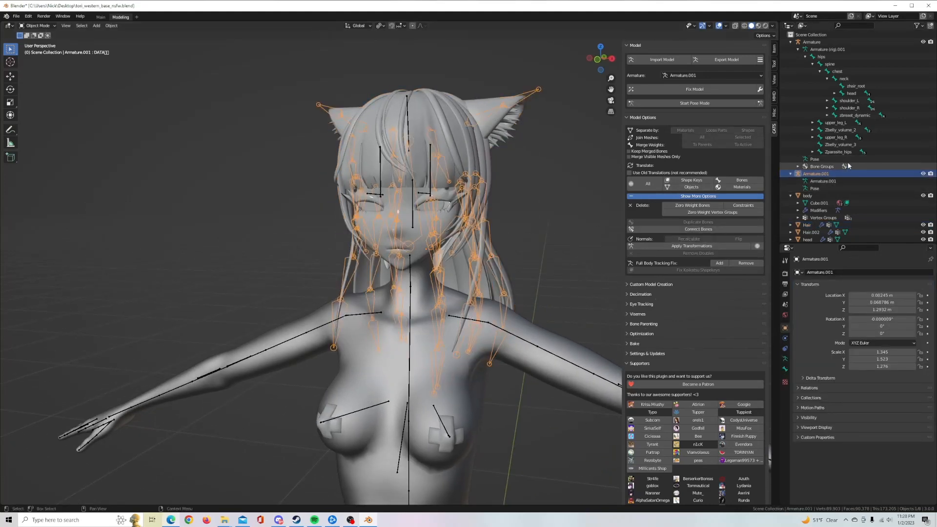
pyautogui.click(828, 42)
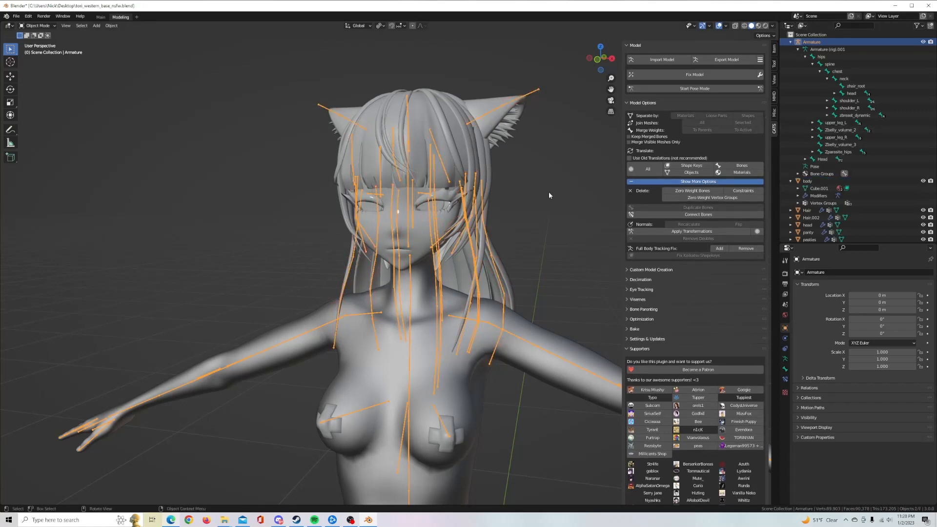
pyautogui.moveTo(540, 203); pyautogui.dragTo(514, 204, button='middle')
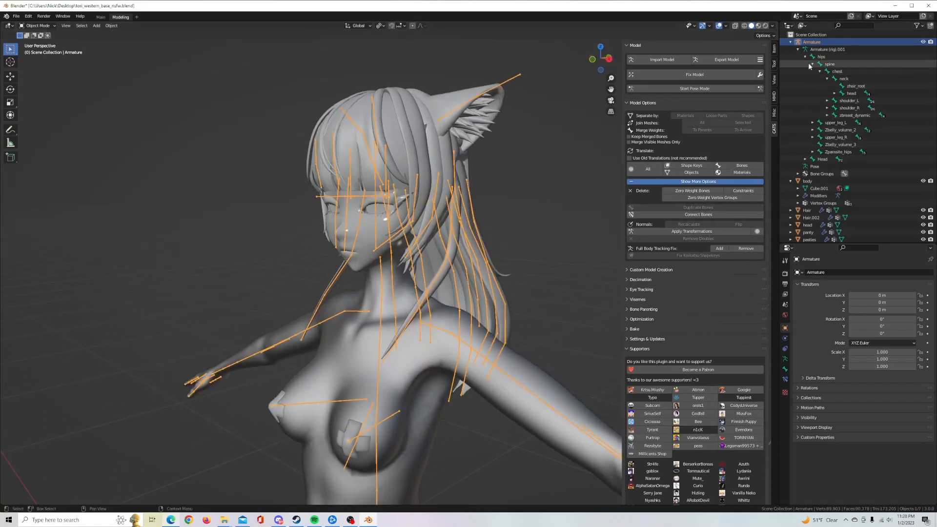
# Examine the joined armature's bone hierarchy, comparing the hair's separate Head bone with the body's head bone under neck.
pyautogui.click(799, 49)
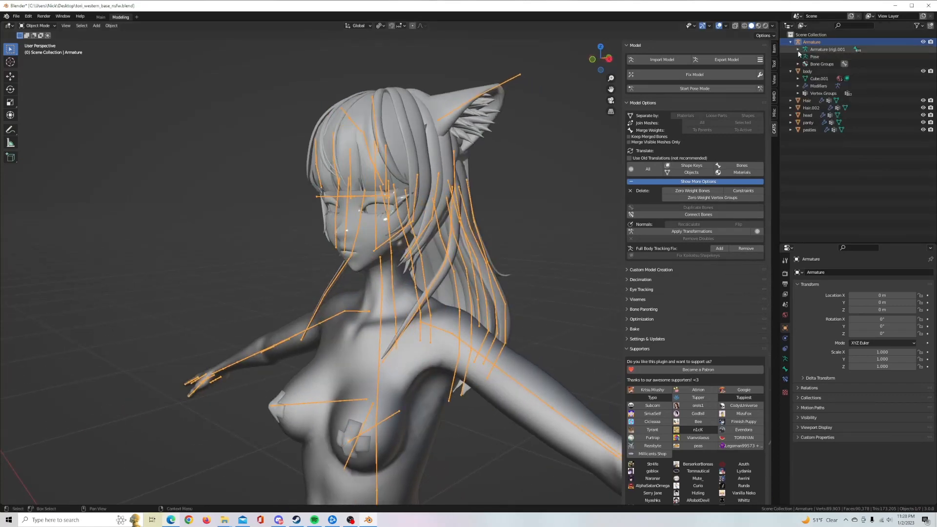
pyautogui.click(799, 50)
pyautogui.click(805, 57)
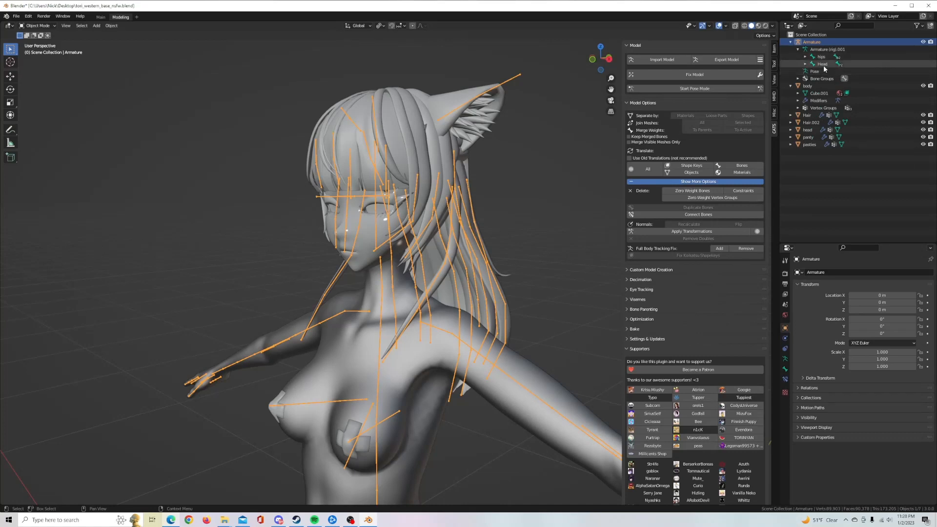
pyautogui.click(824, 65)
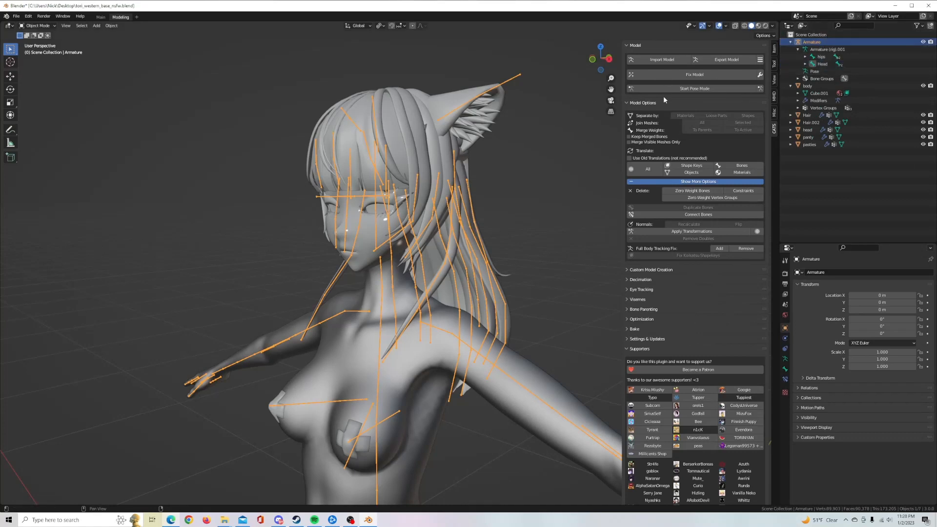
pyautogui.press('Tab')
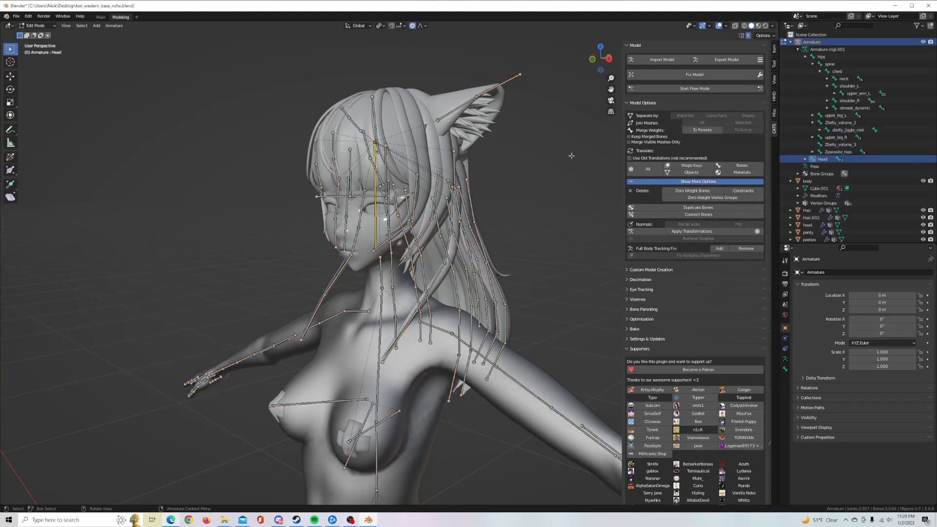
pyautogui.click(541, 166)
pyautogui.click(827, 79)
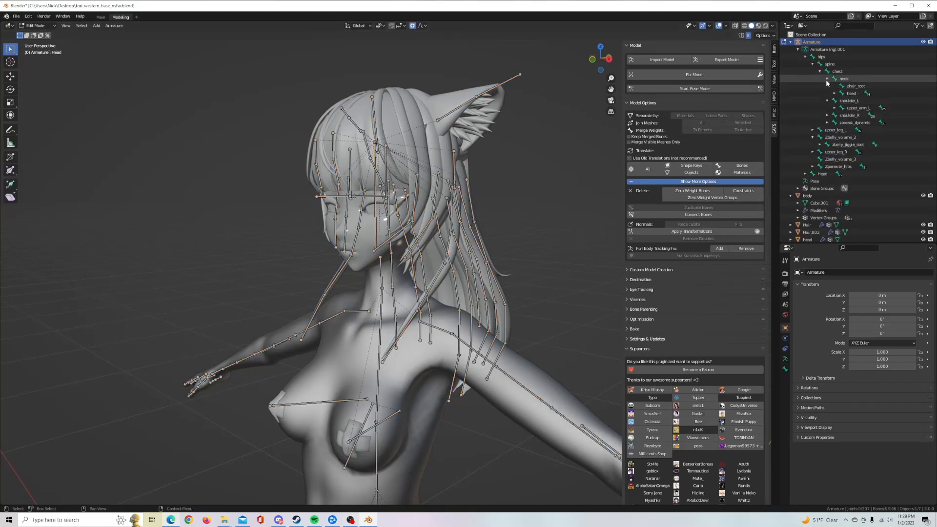
pyautogui.click(851, 93)
pyautogui.scroll(2, 329, 221)
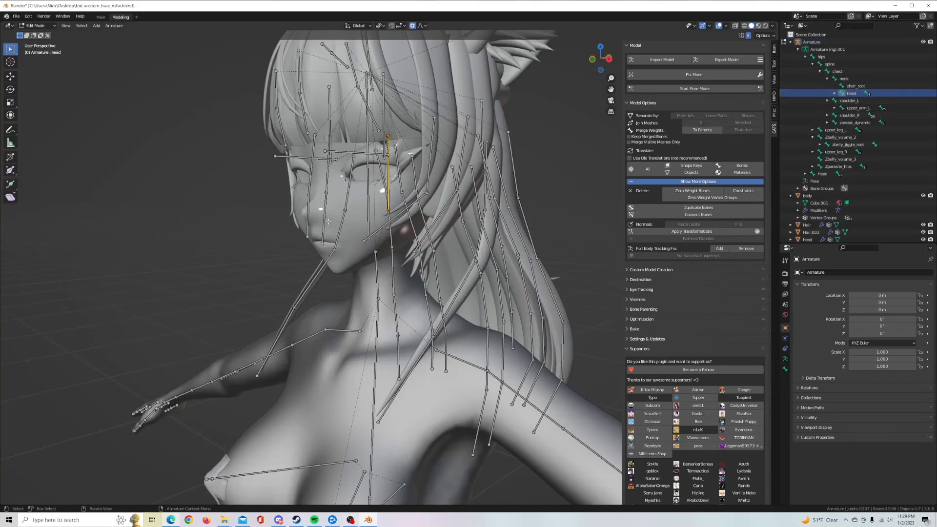
pyautogui.moveTo(329, 221); pyautogui.dragTo(371, 209, button='middle')
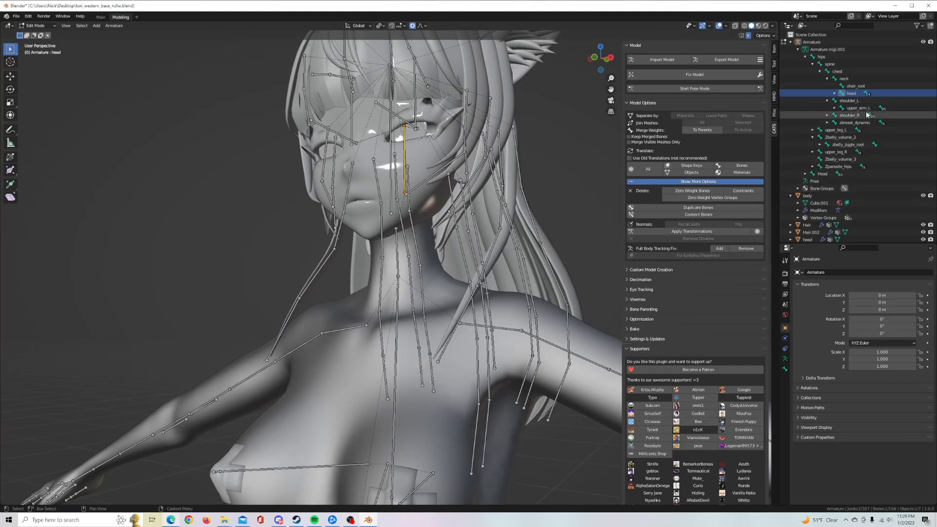
pyautogui.moveTo(488, 161); pyautogui.dragTo(473, 176, button='middle')
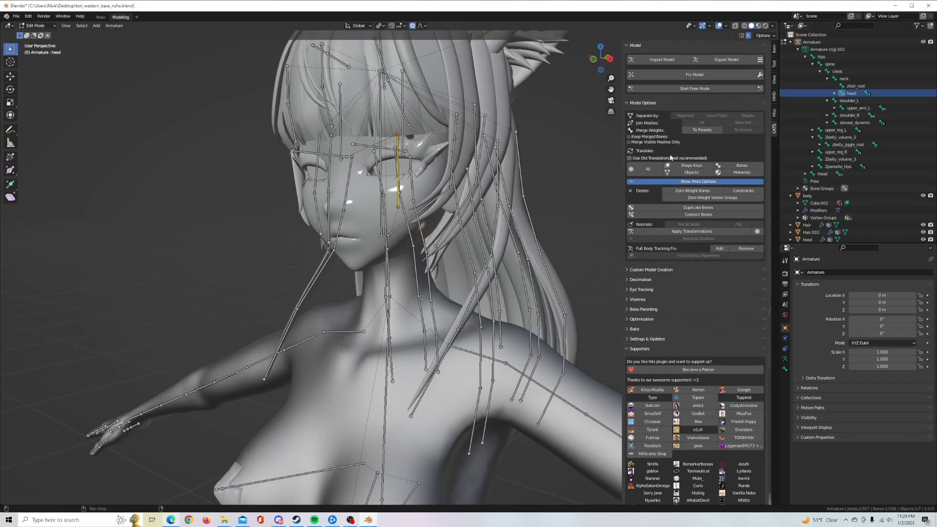
pyautogui.moveTo(537, 156); pyautogui.dragTo(440, 156, button='middle')
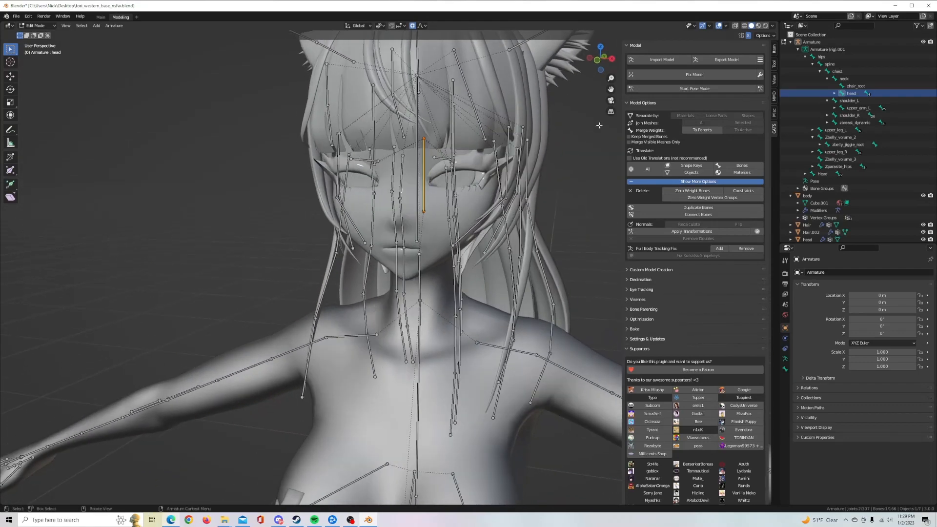
# Nudge the Hair mesh slightly at the side of the head with the Grab brush in Sculpt Mode, and return to Object Mode.
pyautogui.click(38, 25)
pyautogui.click(39, 34)
pyautogui.scroll(-3, 459, 155)
pyautogui.click(460, 156)
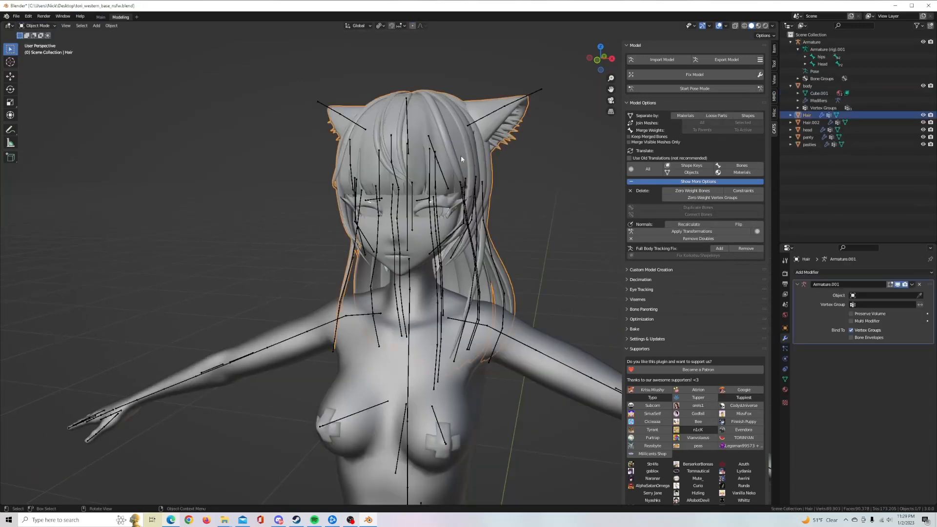
pyautogui.click(38, 25)
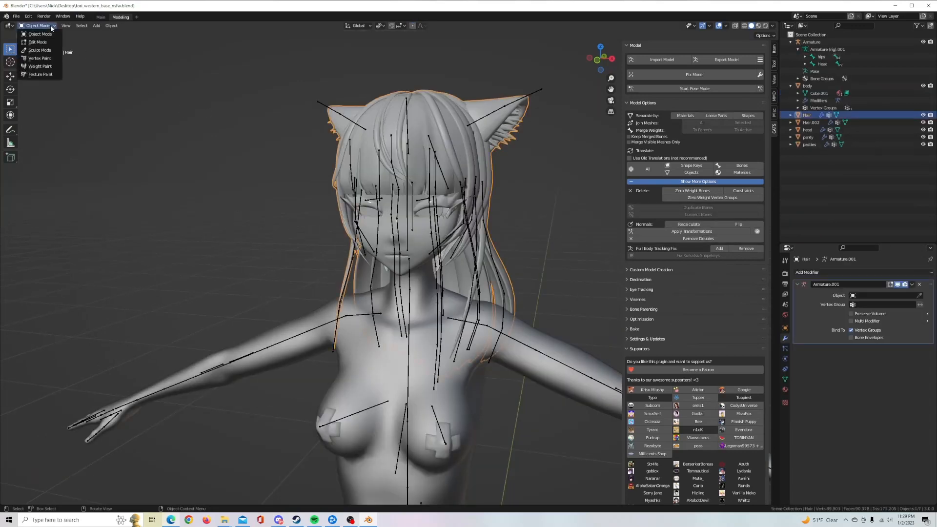
pyautogui.click(40, 50)
pyautogui.moveTo(472, 201)
pyautogui.mouseDown(button='middle')
pyautogui.moveTo(493, 205)
pyautogui.moveTo(508, 185)
pyautogui.moveTo(450, 151)
pyautogui.mouseUp(button='middle')
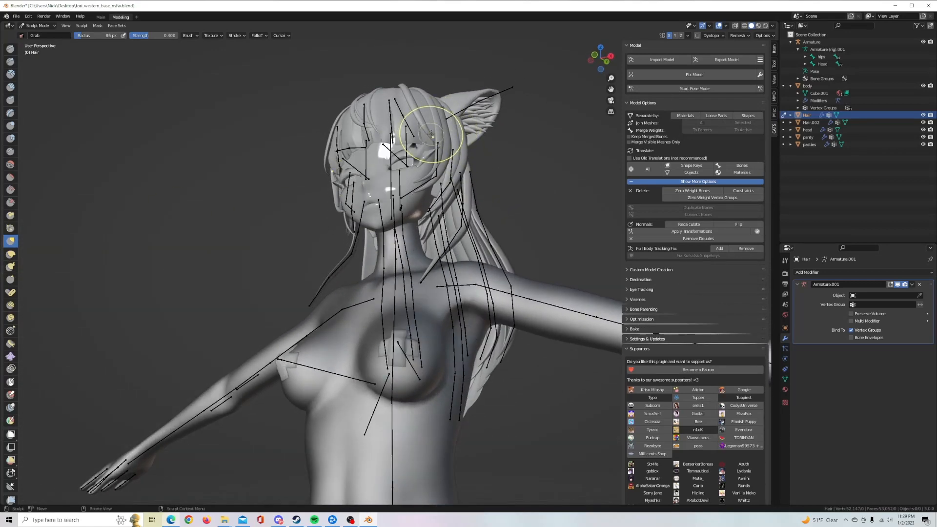
pyautogui.moveTo(432, 135); pyautogui.dragTo(435, 131)
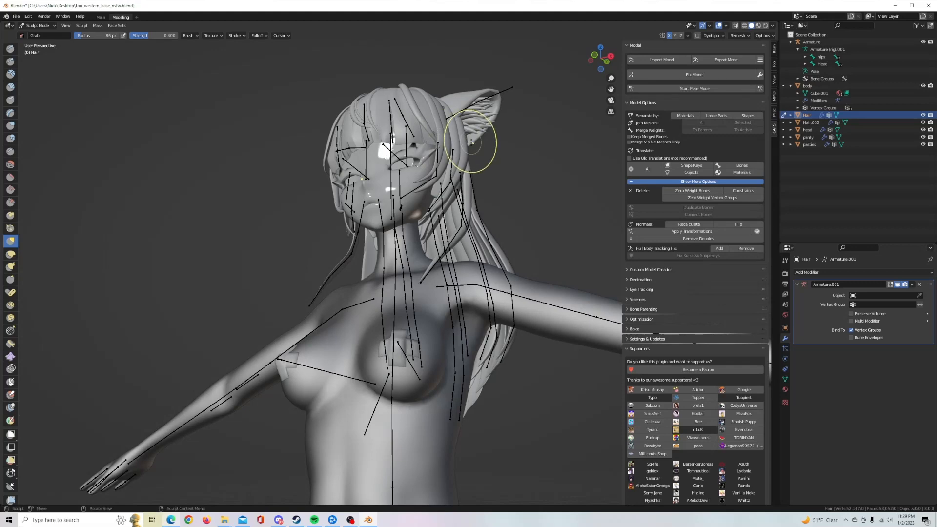
pyautogui.moveTo(477, 151)
pyautogui.mouseDown(button='middle')
pyautogui.moveTo(454, 182)
pyautogui.moveTo(419, 185)
pyautogui.mouseUp(button='middle')
pyautogui.scroll(3, 460, 172)
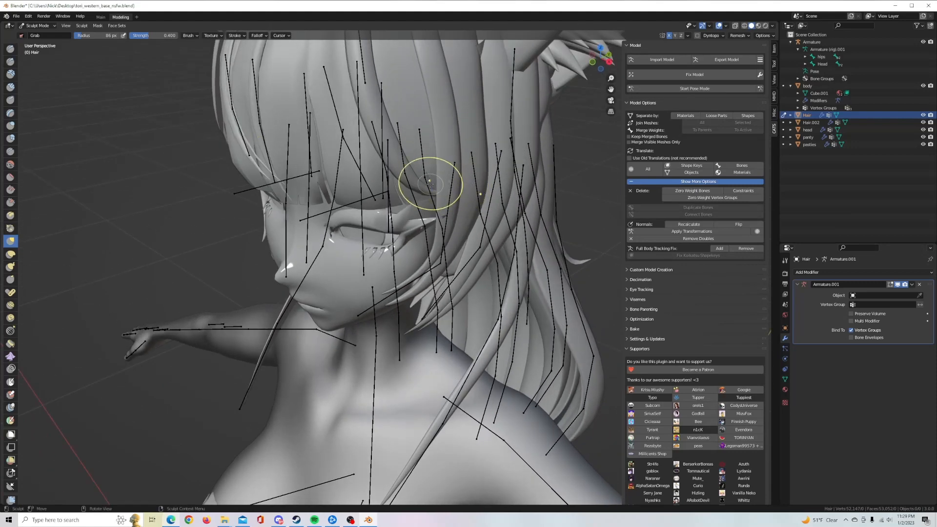
pyautogui.click(37, 26)
pyautogui.click(36, 34)
# Rename the hair's top-level Head bone as hair root in the armature's Edit Mode.
pyautogui.moveTo(239, 224); pyautogui.dragTo(317, 207, button='middle')
pyautogui.scroll(-3, 417, 197)
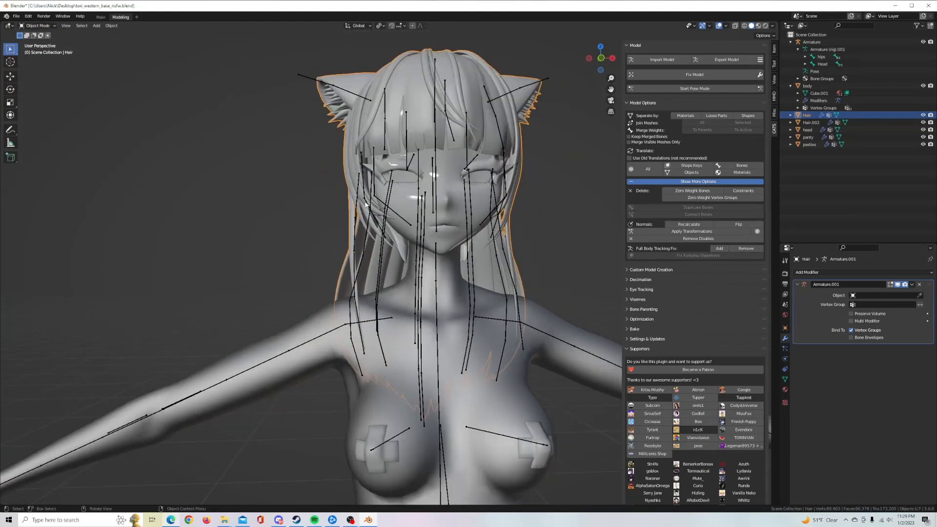
pyautogui.moveTo(416, 196); pyautogui.dragTo(400, 210, button='middle')
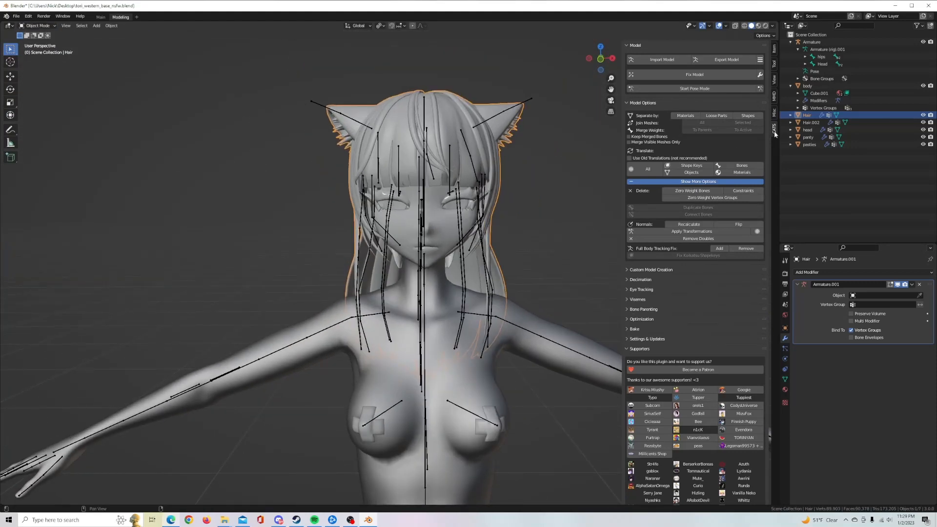
pyautogui.click(811, 42)
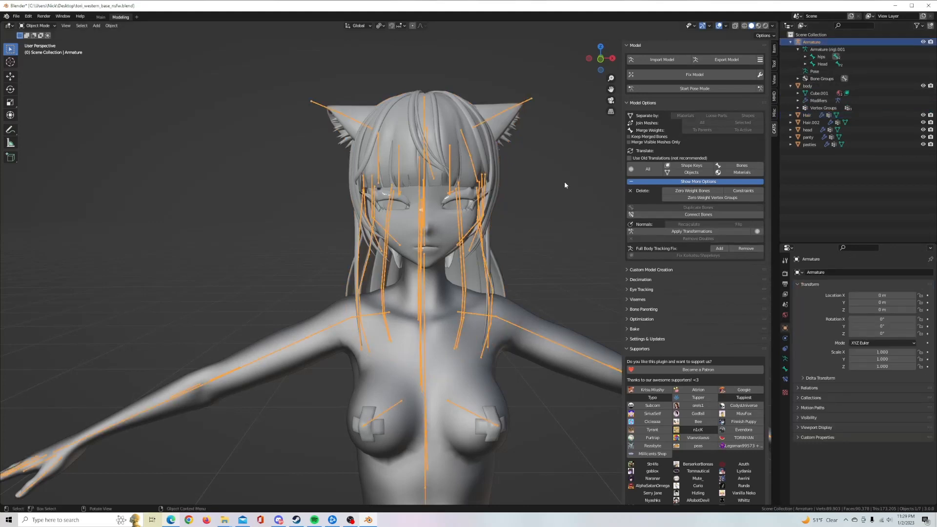
pyautogui.press('Tab')
pyautogui.click(798, 49)
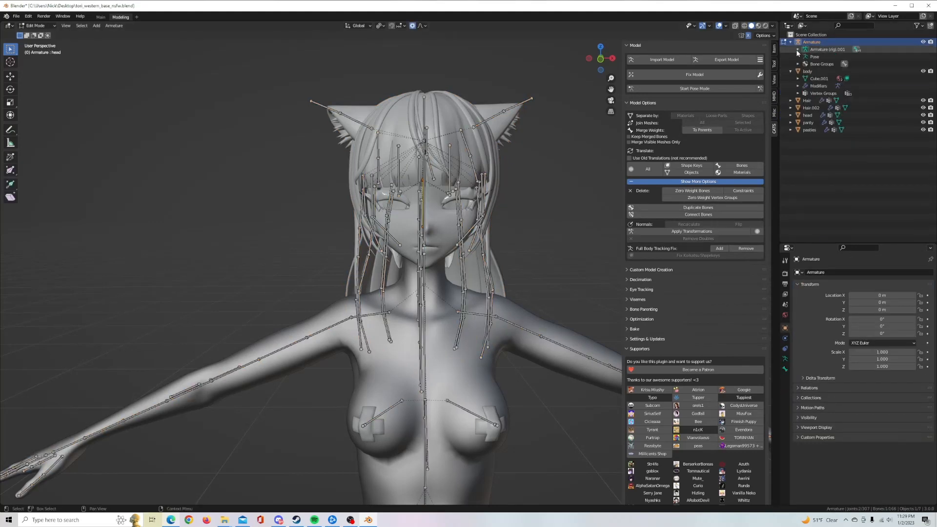
pyautogui.click(799, 49)
pyautogui.click(806, 57)
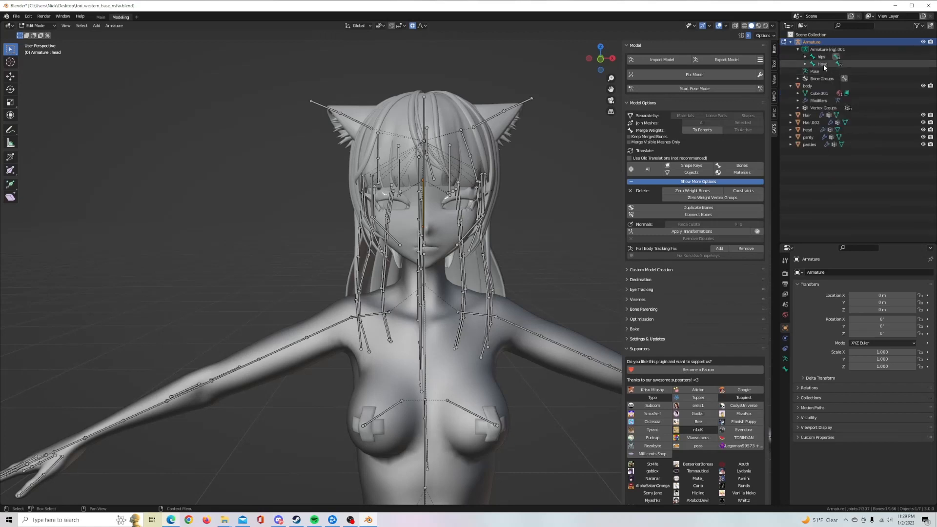
pyautogui.click(823, 64)
pyautogui.click(806, 65)
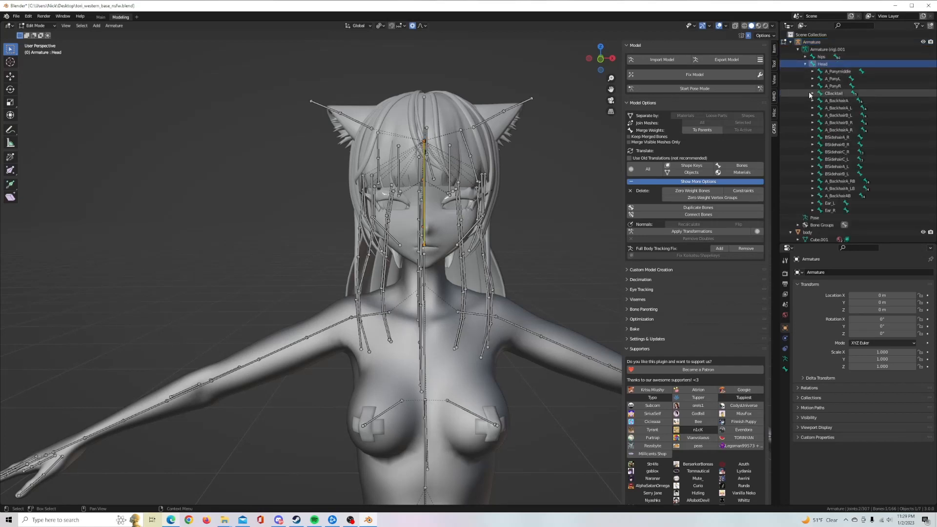
pyautogui.doubleClick(823, 64)
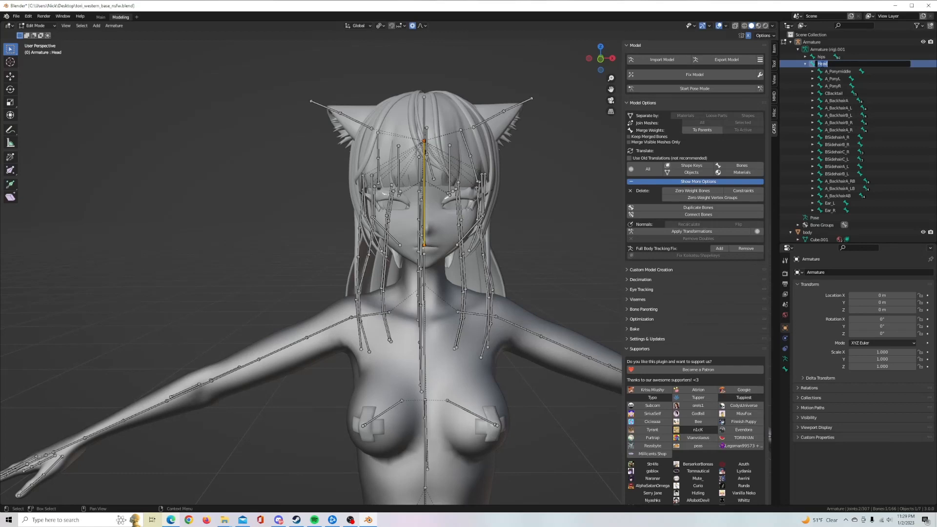
pyautogui.write('heir root')
pyautogui.press('Return')
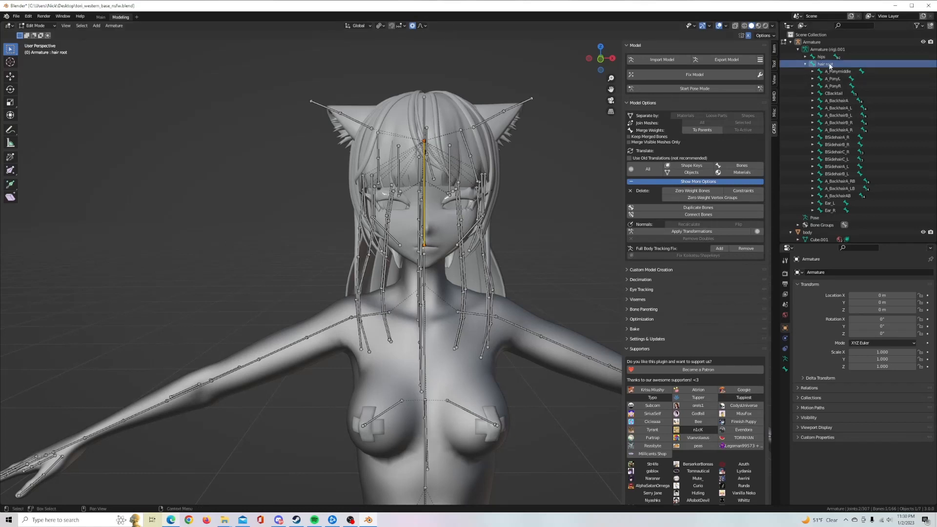
# Parent the hair root bone to the body's head bone with Keep Offset, and check its place in the bone hierarchy.
pyautogui.click(806, 57)
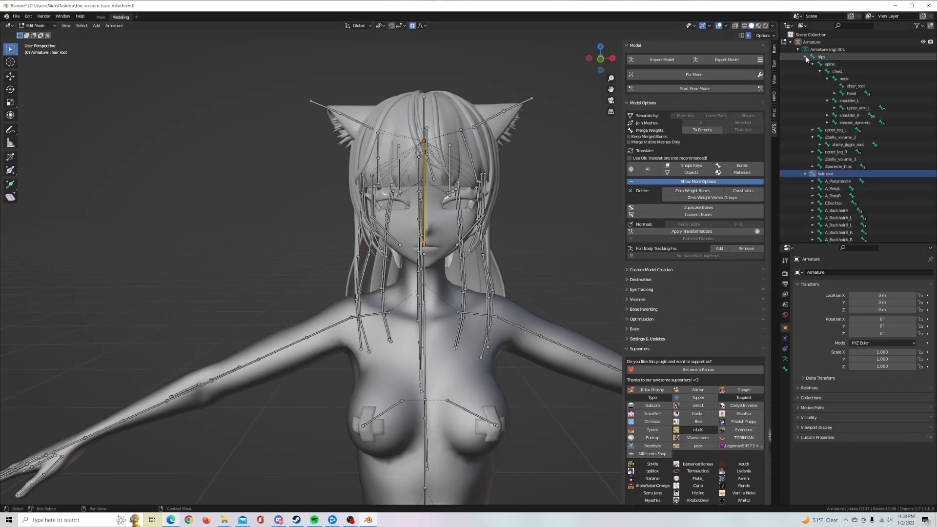
pyautogui.click(827, 79)
pyautogui.click(827, 79)
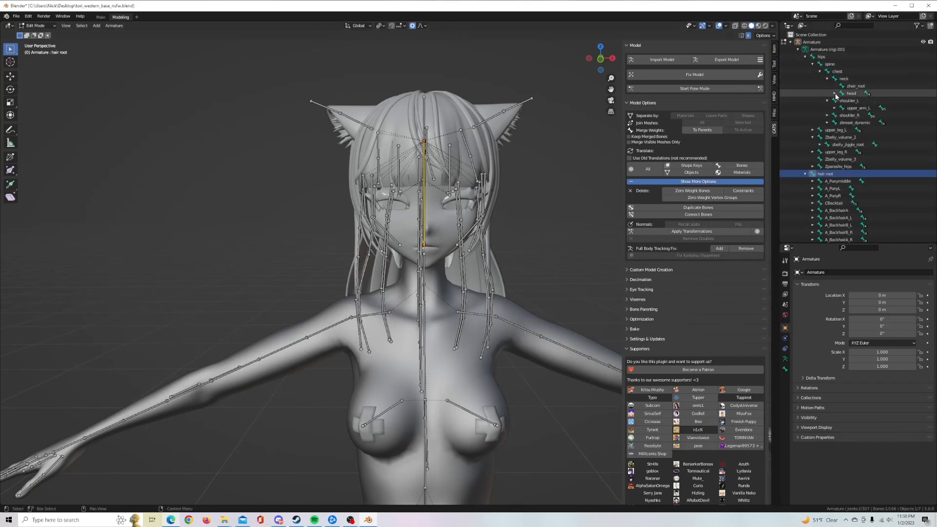
pyautogui.click(852, 94)
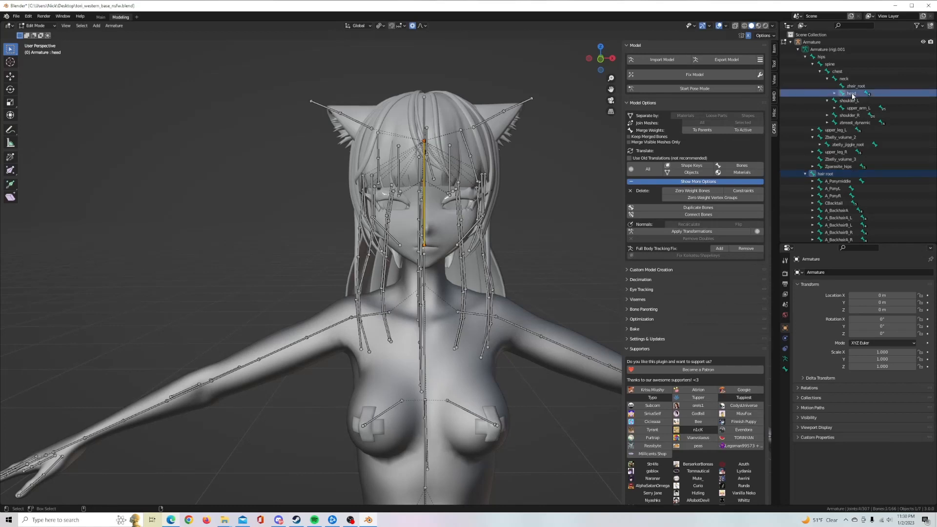
pyautogui.click(831, 175)
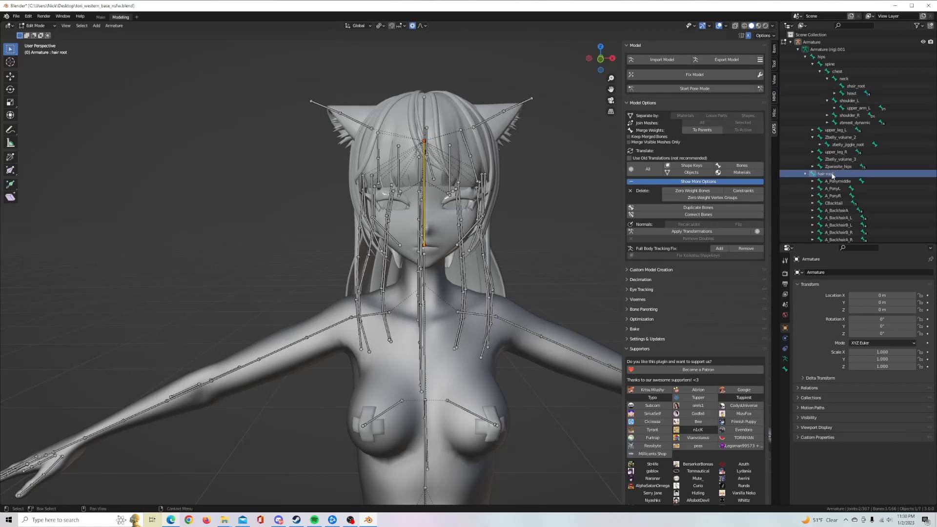
pyautogui.keyDown('shift'); pyautogui.click(857, 92); pyautogui.keyUp('shift')
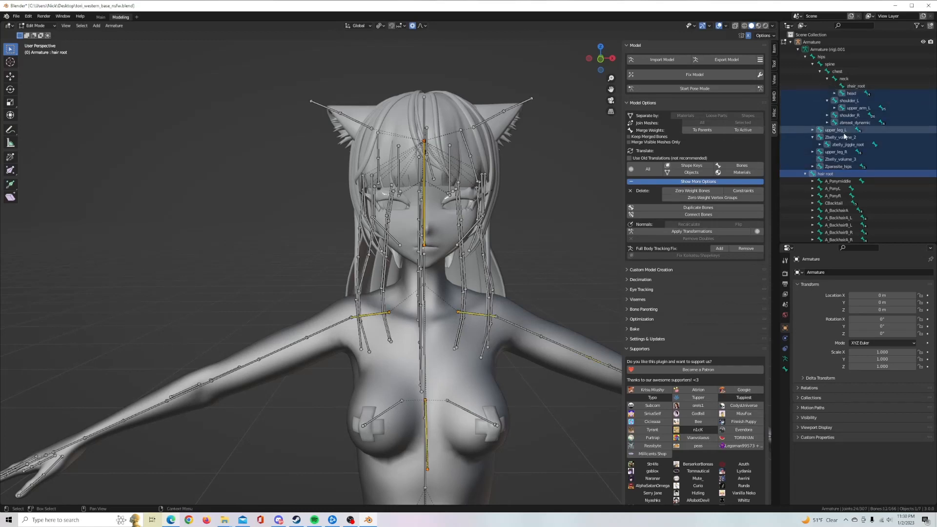
pyautogui.click(831, 174)
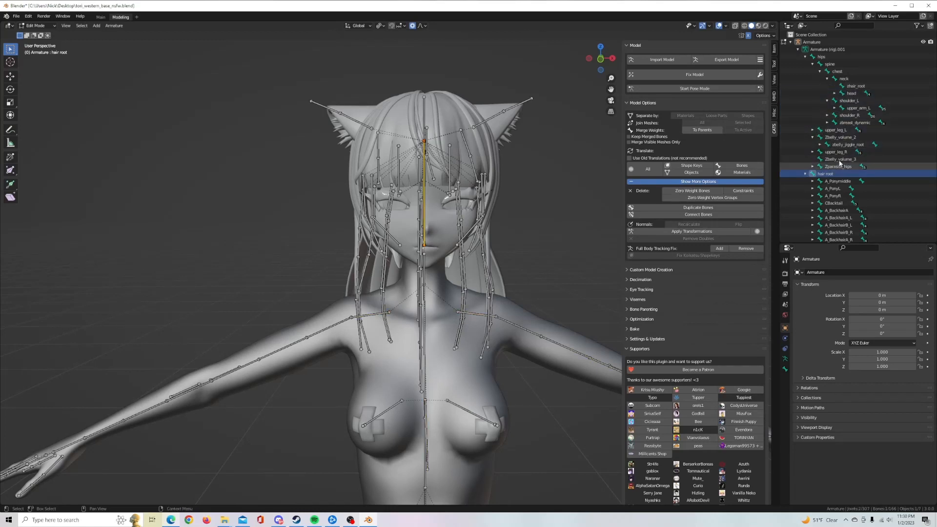
pyautogui.keyDown('ctrl'); pyautogui.click(853, 93); pyautogui.keyUp('ctrl')
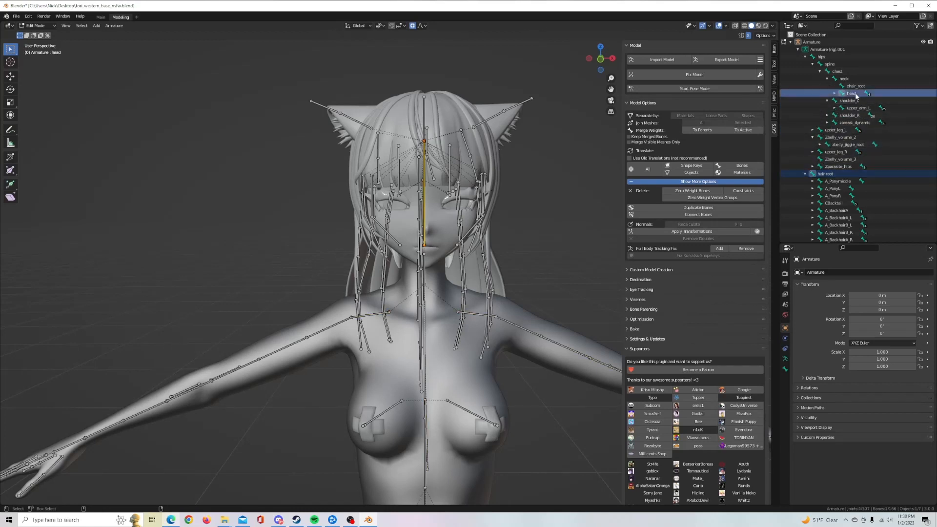
pyautogui.hotkey('ctrl', 'p')
pyautogui.click(547, 210)
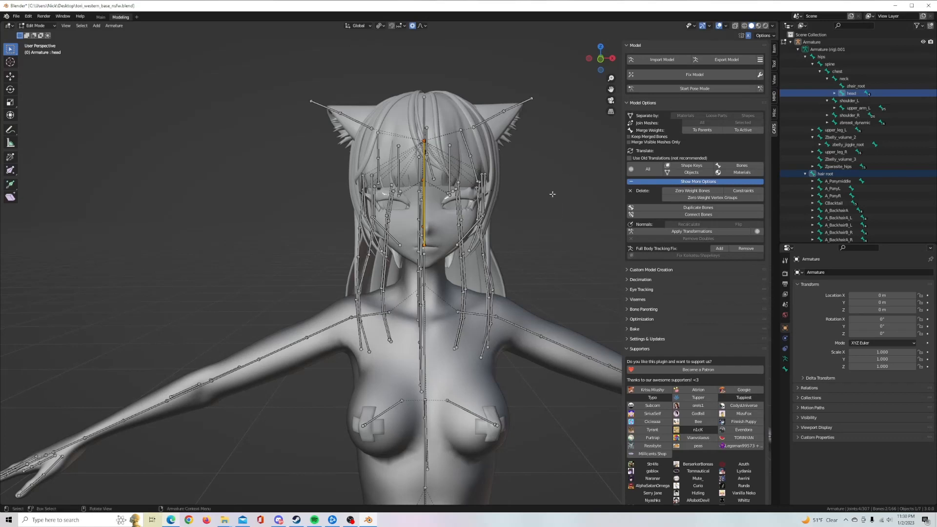
pyautogui.rightClick(553, 194)
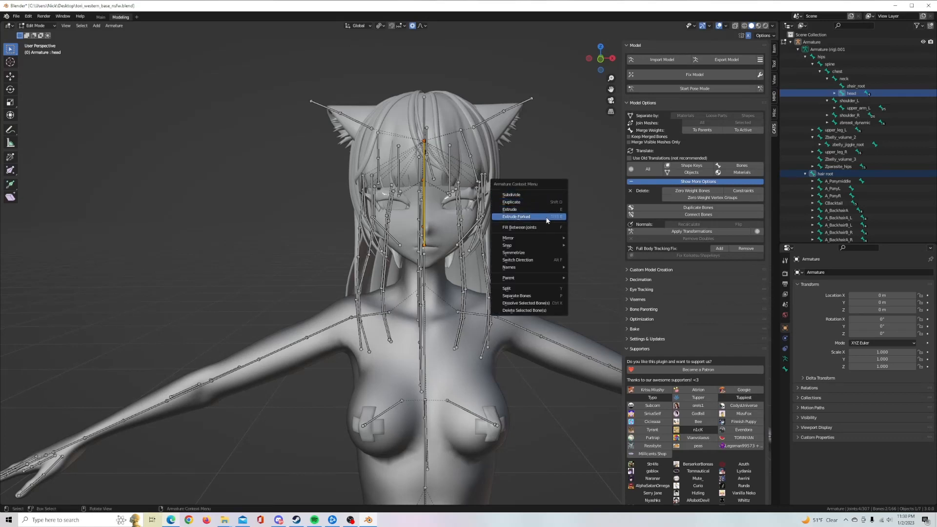
pyautogui.moveTo(527, 282)
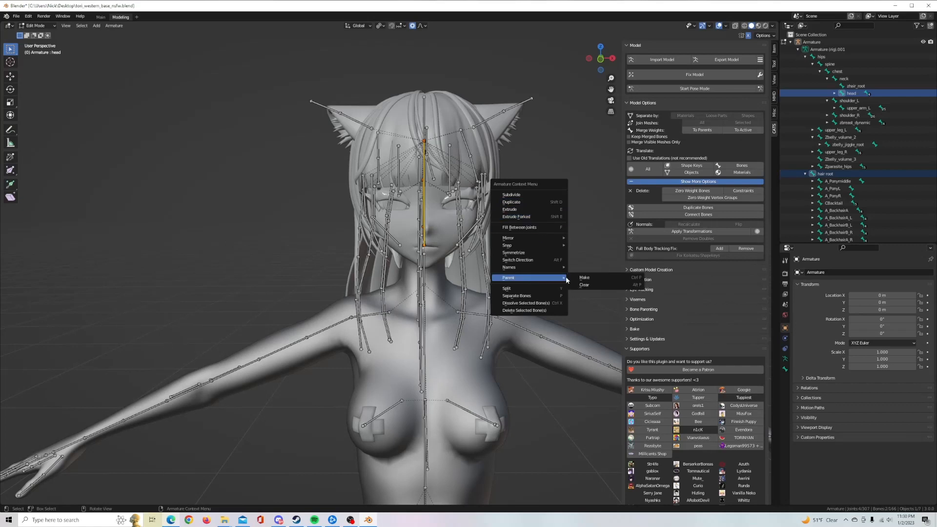
pyautogui.click(612, 279)
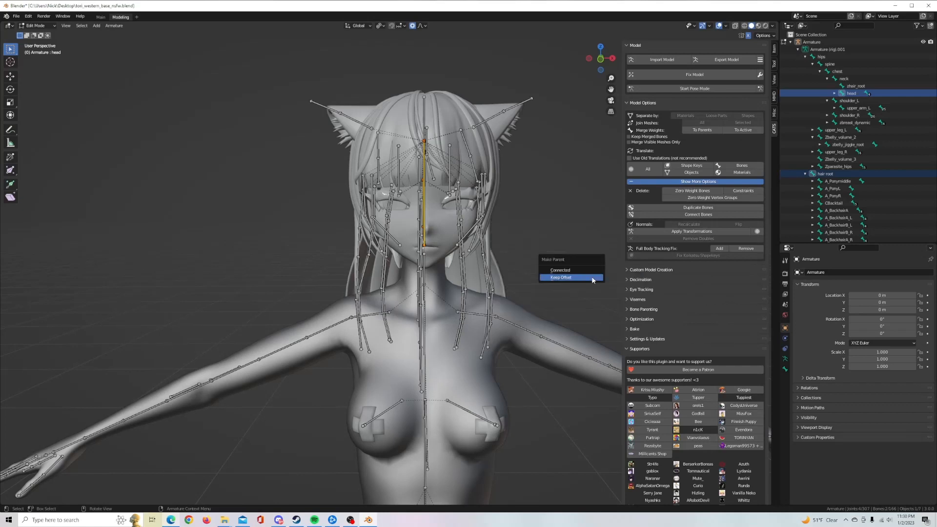
pyautogui.click(562, 277)
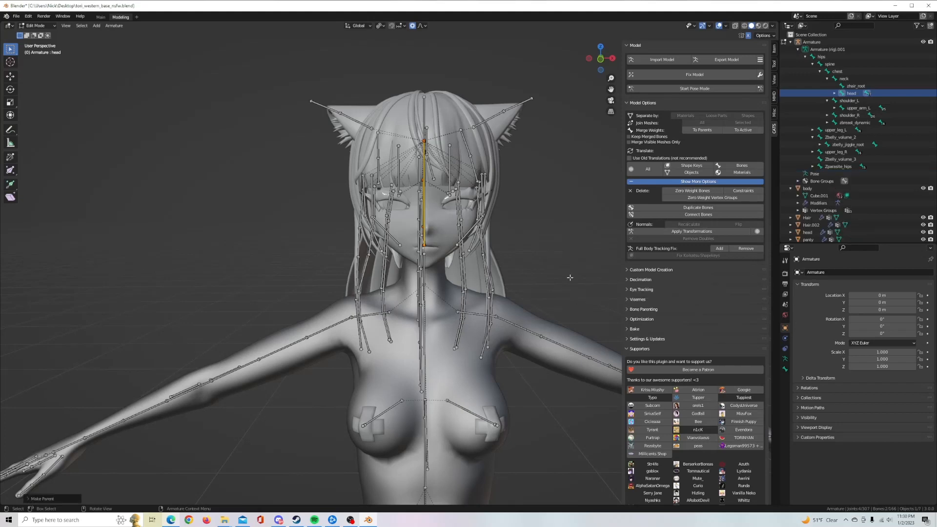
pyautogui.moveTo(594, 166); pyautogui.dragTo(546, 191, button='middle')
pyautogui.click(835, 93)
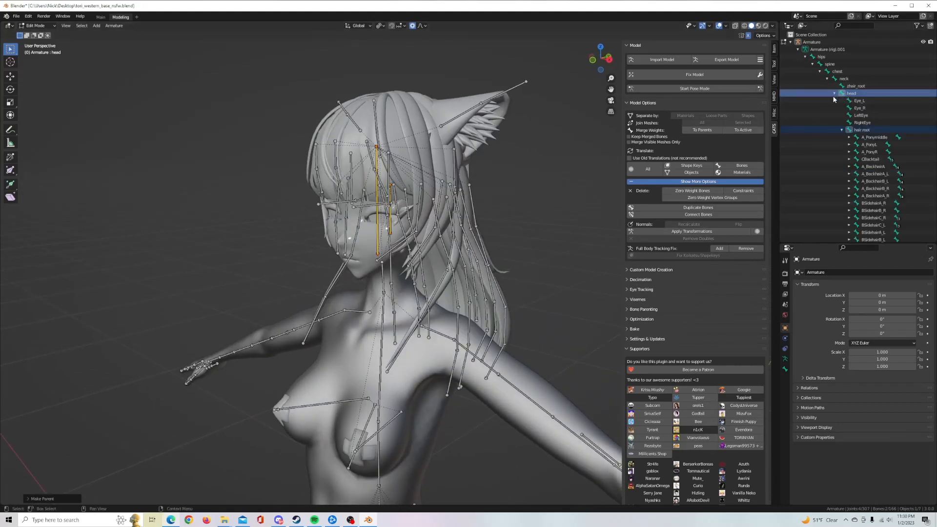
# Delete the zhair_root bone under neck from the armature.
pyautogui.click(842, 129)
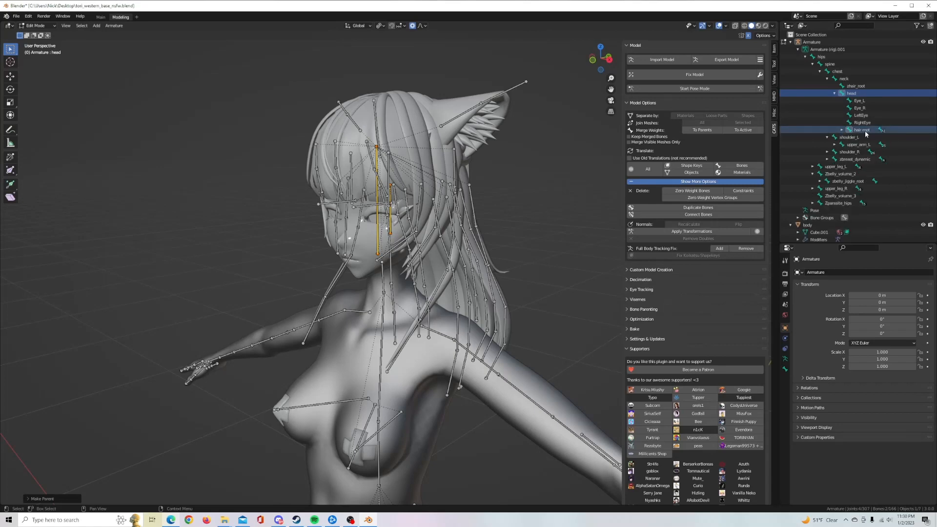
pyautogui.moveTo(542, 168); pyautogui.dragTo(511, 176, button='middle')
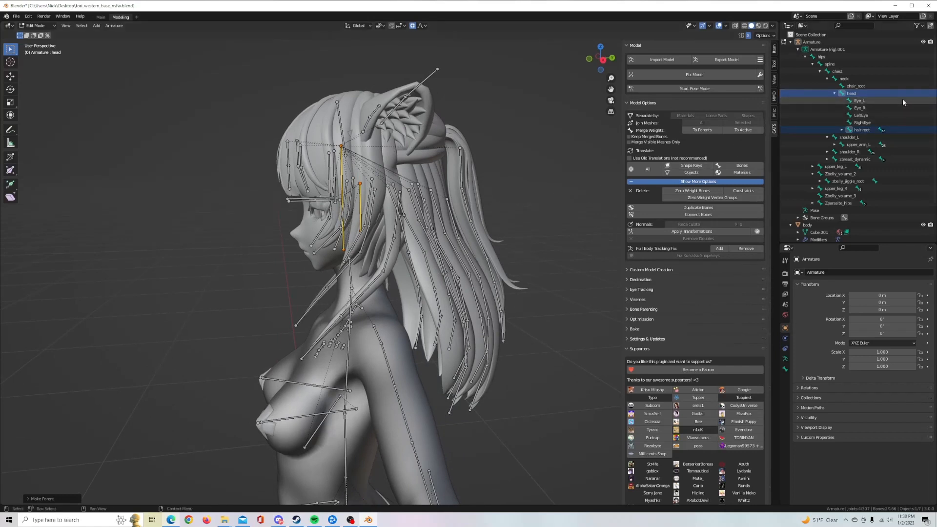
pyautogui.click(859, 86)
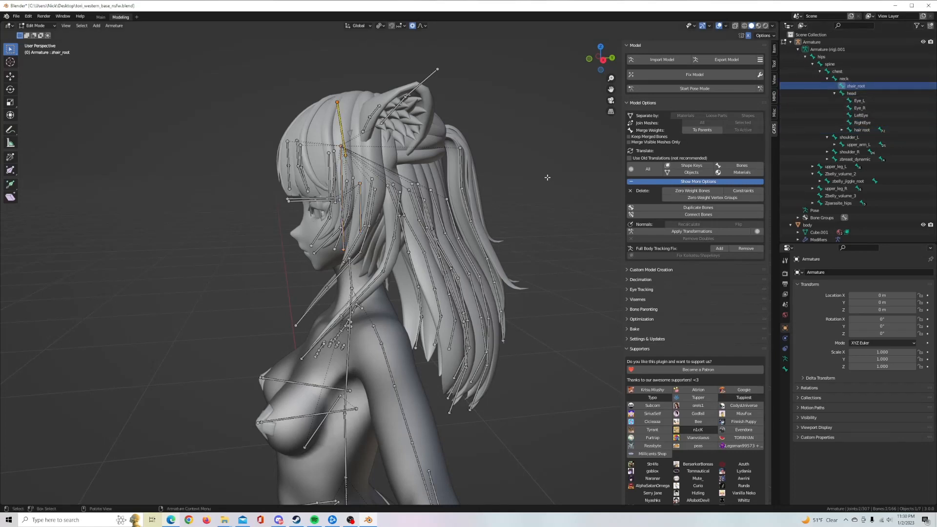
pyautogui.press('x')
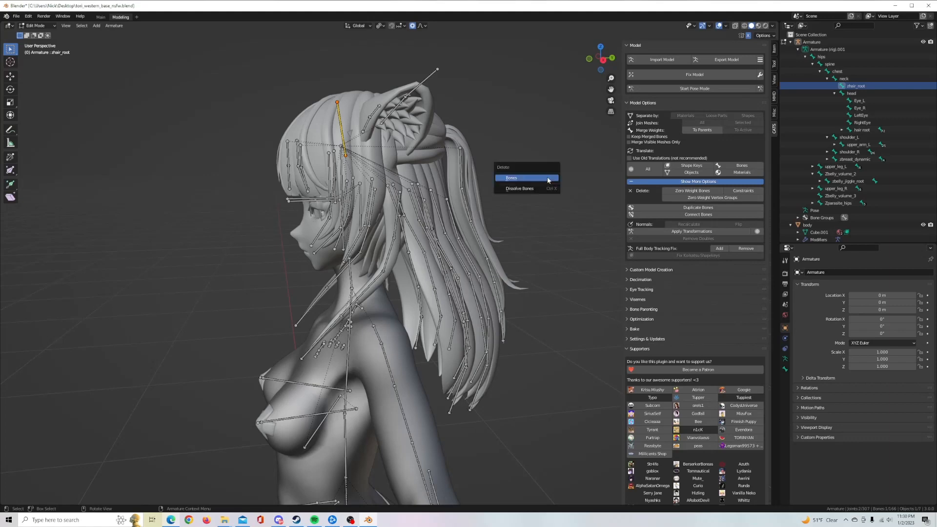
pyautogui.click(548, 178)
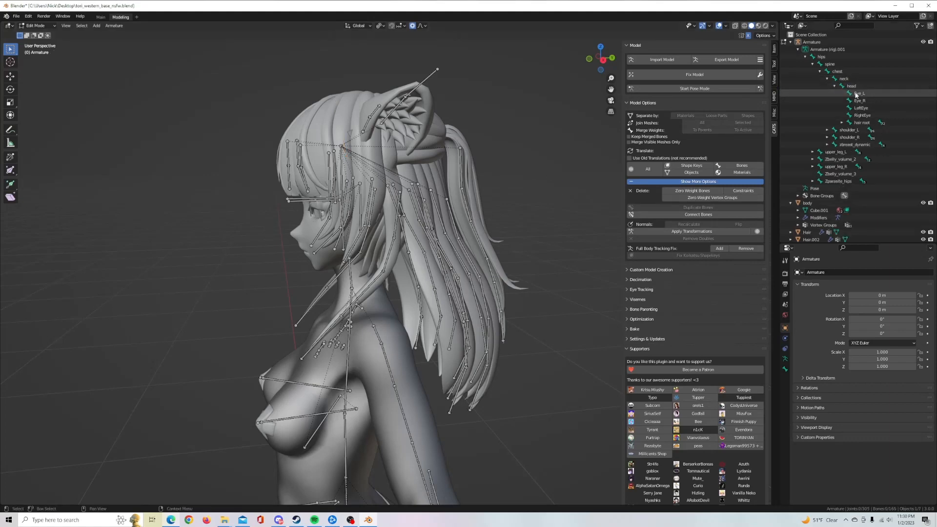
pyautogui.moveTo(381, 199); pyautogui.dragTo(542, 165, button='middle')
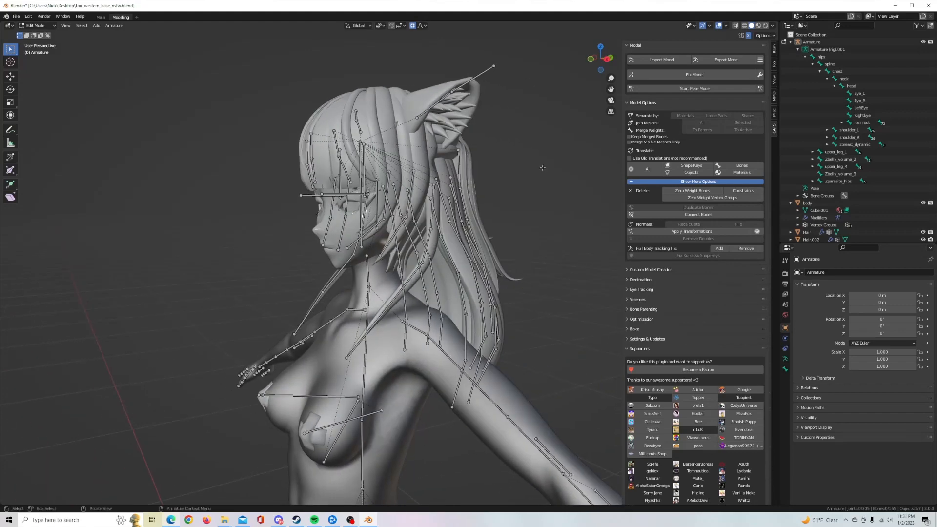
# Leave the armature's Edit Mode and set the Hair mesh's Armature modifier object to Armature.
pyautogui.click(786, 43)
pyautogui.click(807, 108)
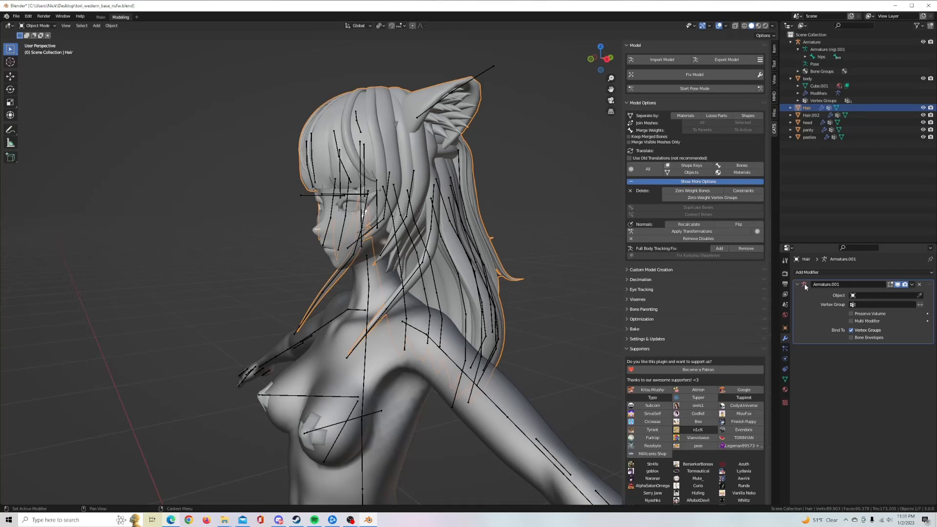
pyautogui.click(867, 296)
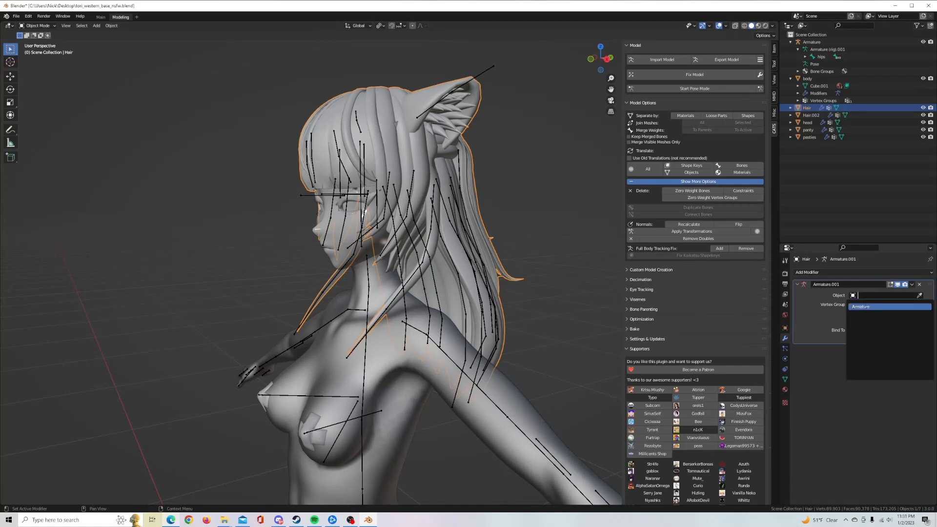
pyautogui.click(867, 307)
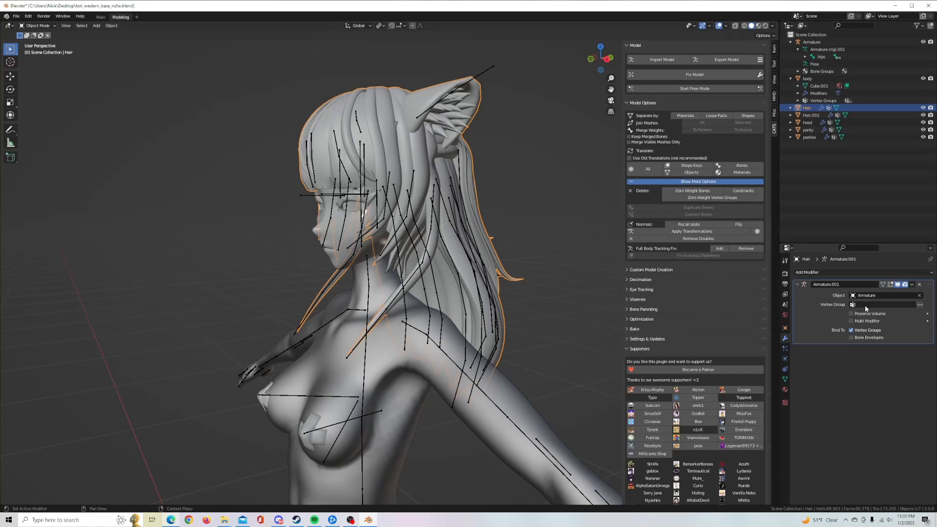
pyautogui.moveTo(544, 228); pyautogui.dragTo(523, 233, button='middle')
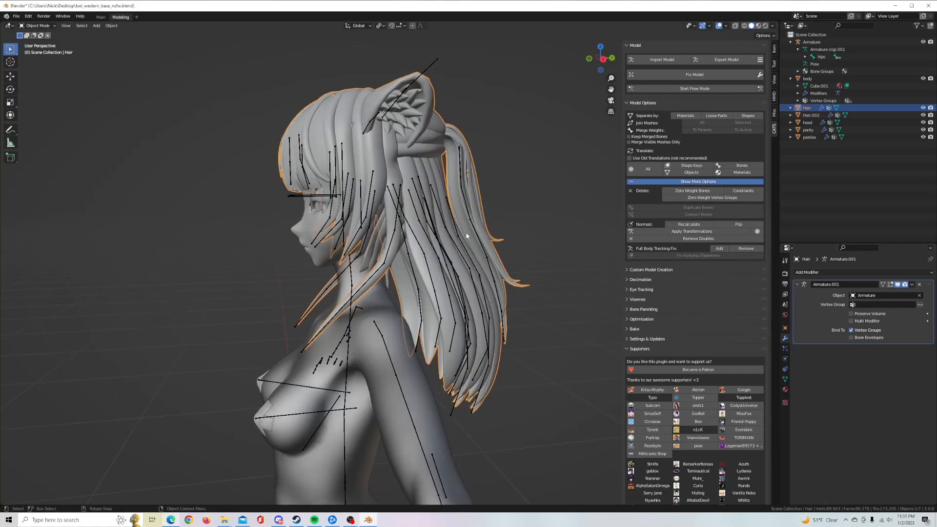
pyautogui.moveTo(467, 237); pyautogui.dragTo(578, 198, button='middle')
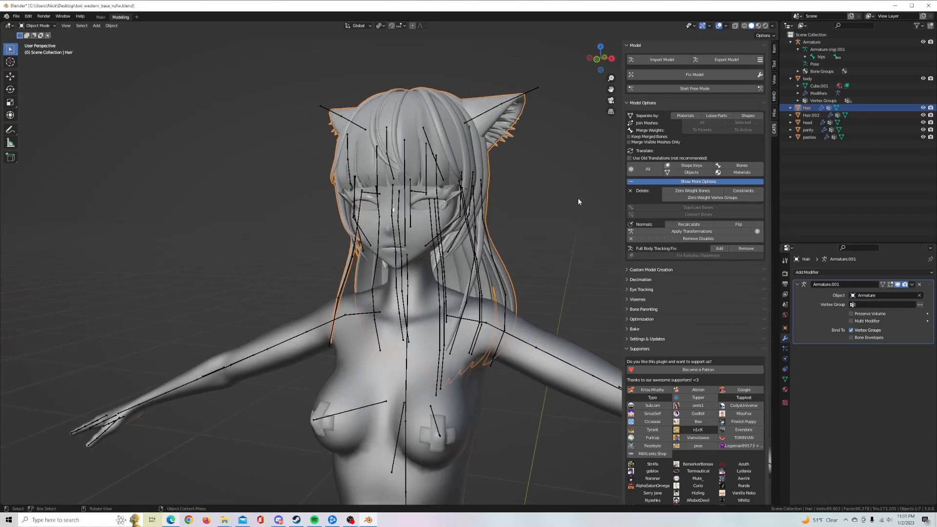
# Test the rig in Pose Mode by rotating the hair root bone, and undo the rotation.
pyautogui.click(700, 89)
pyautogui.moveTo(449, 210); pyautogui.dragTo(494, 204, button='middle')
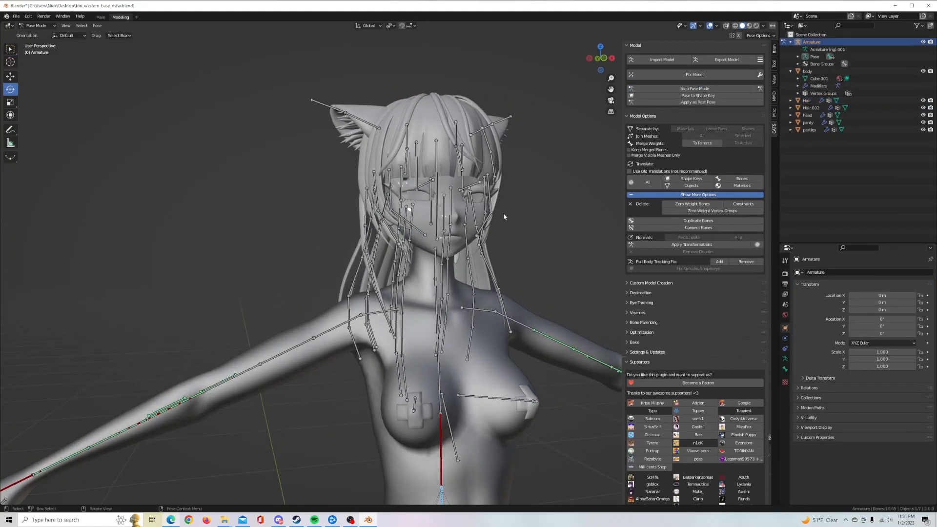
pyautogui.click(437, 211)
pyautogui.moveTo(549, 203); pyautogui.dragTo(424, 195, button='middle')
pyautogui.scroll(3, 539, 211)
pyautogui.scroll(3, 487, 174)
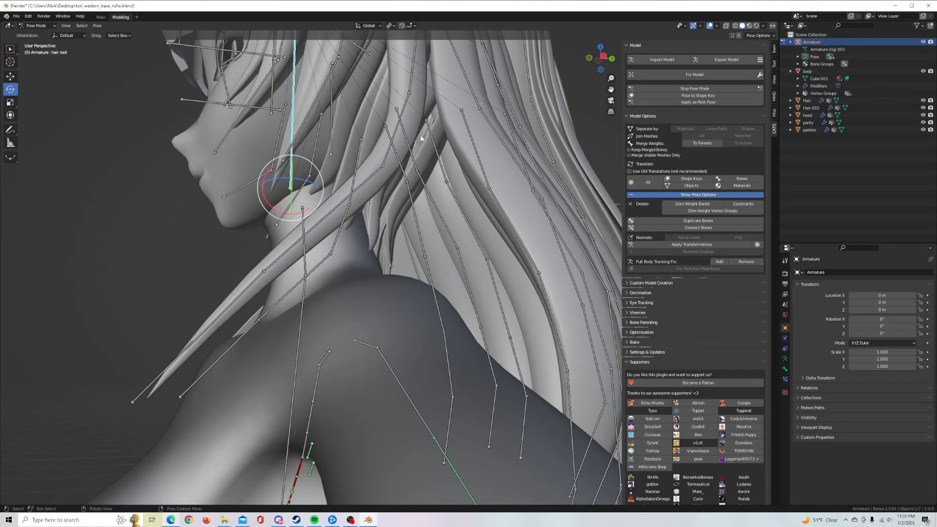
pyautogui.moveTo(448, 156); pyautogui.dragTo(383, 199, button='middle')
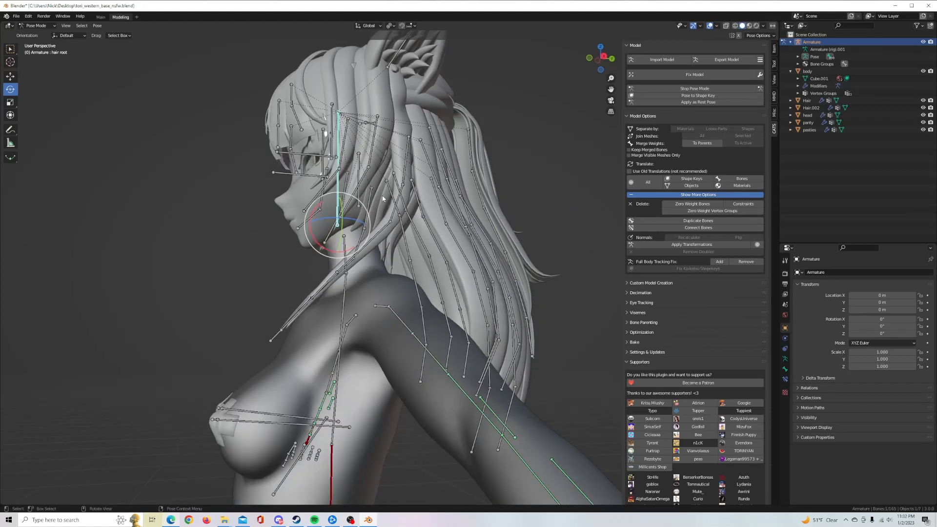
pyautogui.moveTo(315, 211)
pyautogui.mouseDown()
pyautogui.moveTo(324, 206)
pyautogui.moveTo(324, 216)
pyautogui.mouseUp()
pyautogui.hotkey('ctrl', 'z')
# Try rotating the body's head bone to test whether the hair follows, undo the rotation, and leave Pose Mode.
pyautogui.moveTo(346, 187); pyautogui.dragTo(348, 202, button='middle')
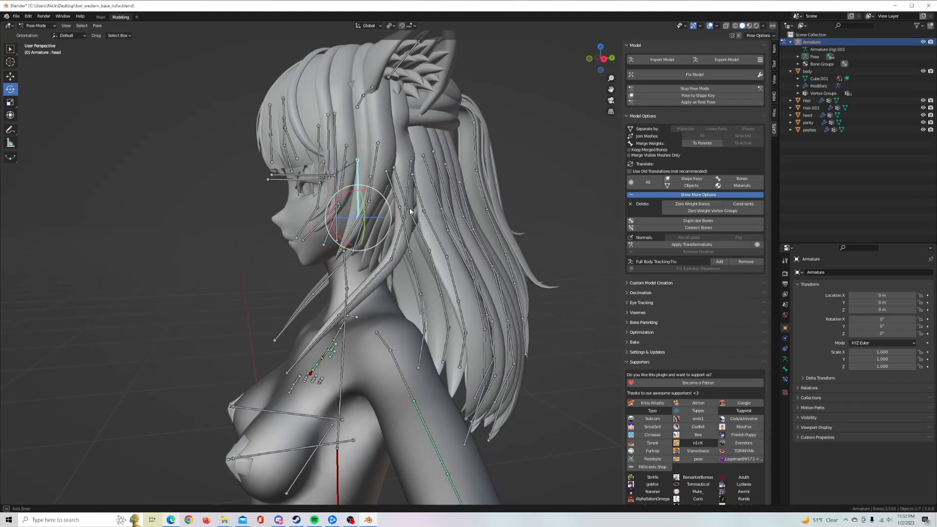
pyautogui.moveTo(405, 211); pyautogui.dragTo(371, 200, button='middle')
pyautogui.moveTo(343, 192)
pyautogui.mouseDown()
pyautogui.moveTo(336, 201)
pyautogui.moveTo(348, 193)
pyautogui.mouseUp()
pyautogui.hotkey('ctrl', 'z')
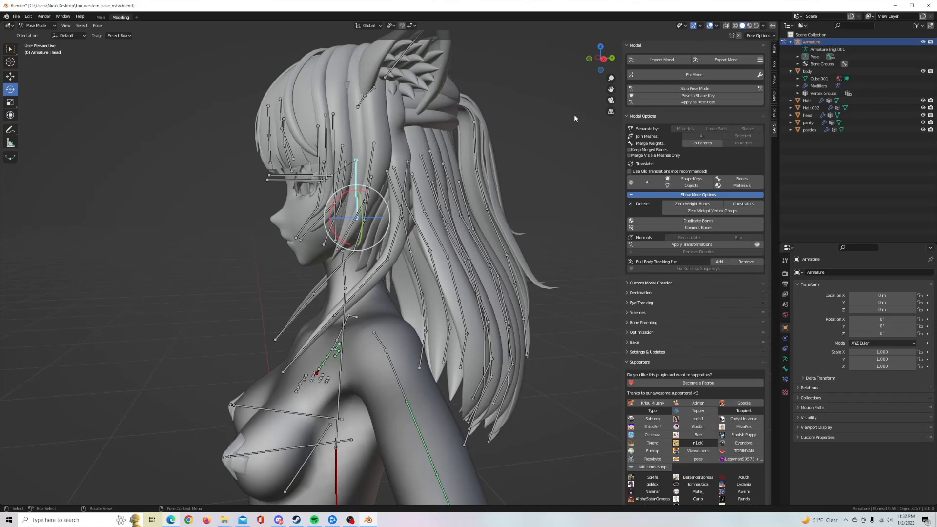
pyautogui.click(691, 89)
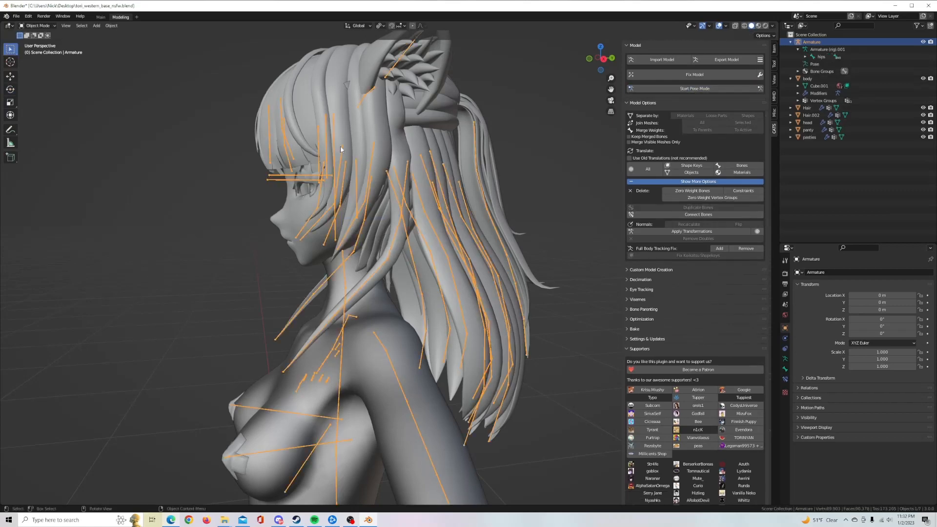
# Adjust the Hair.002 mesh at the side of the head with the Elastic Deform brush in Sculpt Mode, and return to Object Mode.
pyautogui.click(347, 107)
pyautogui.moveTo(347, 107); pyautogui.dragTo(410, 122, button='middle')
pyautogui.scroll(2, 414, 143)
pyautogui.scroll(3, 435, 218)
pyautogui.click(418, 108)
pyautogui.scroll(-3, 416, 105)
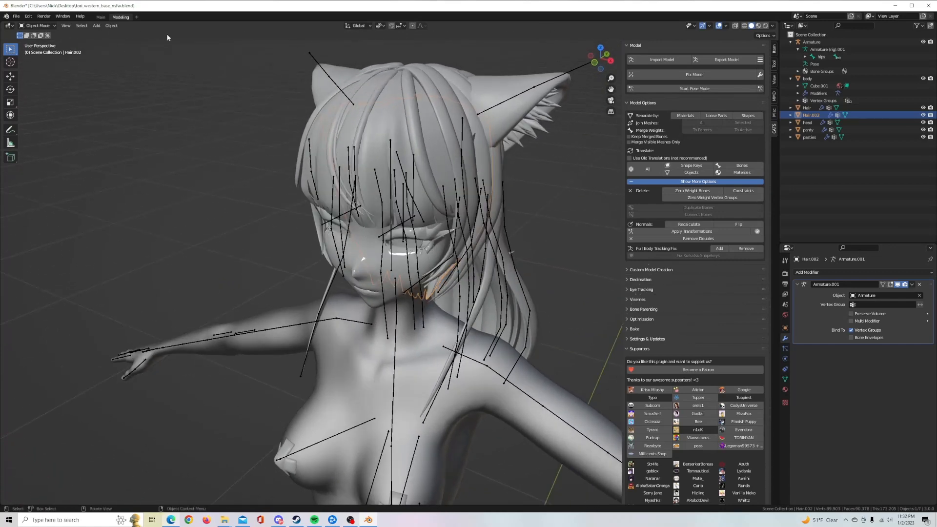
pyautogui.click(36, 26)
pyautogui.click(39, 50)
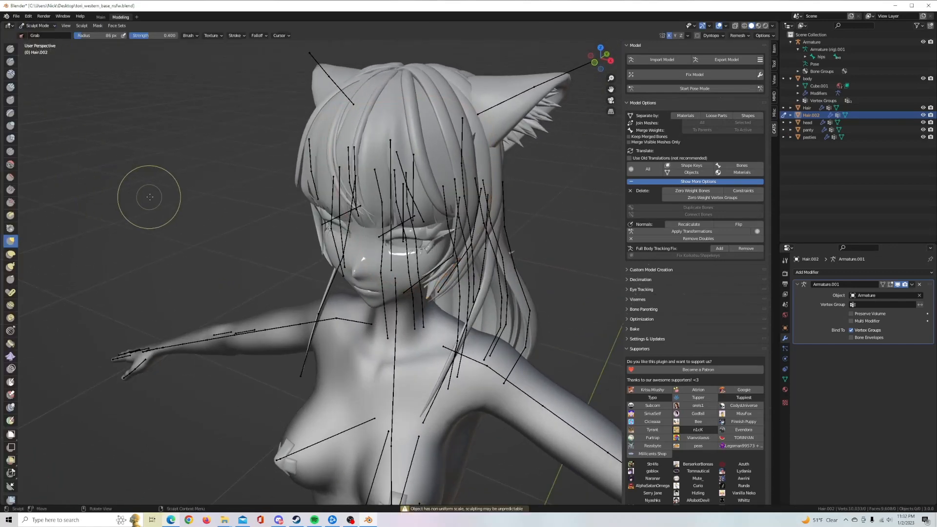
pyautogui.moveTo(147, 194); pyautogui.dragTo(219, 198, button='middle')
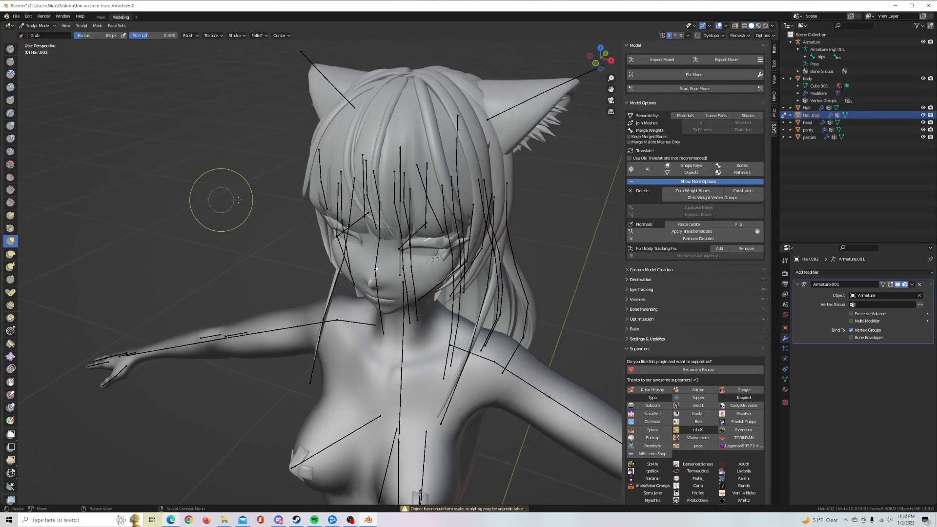
pyautogui.click(10, 254)
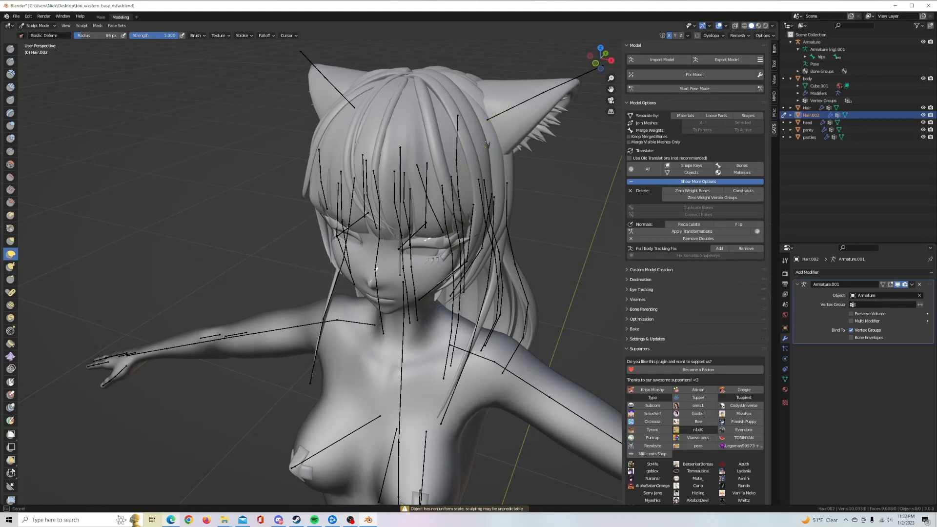
pyautogui.moveTo(470, 143); pyautogui.dragTo(482, 157, button='middle')
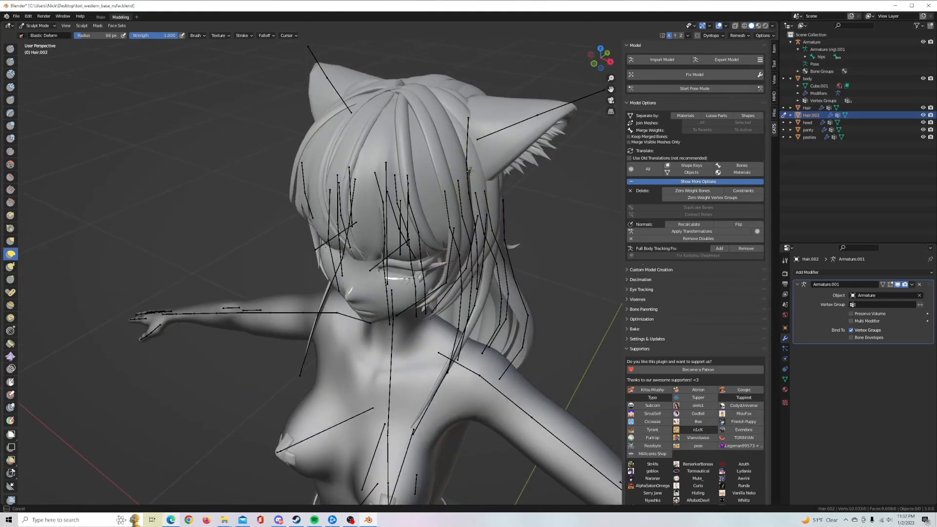
pyautogui.moveTo(487, 174); pyautogui.dragTo(504, 158, button='middle')
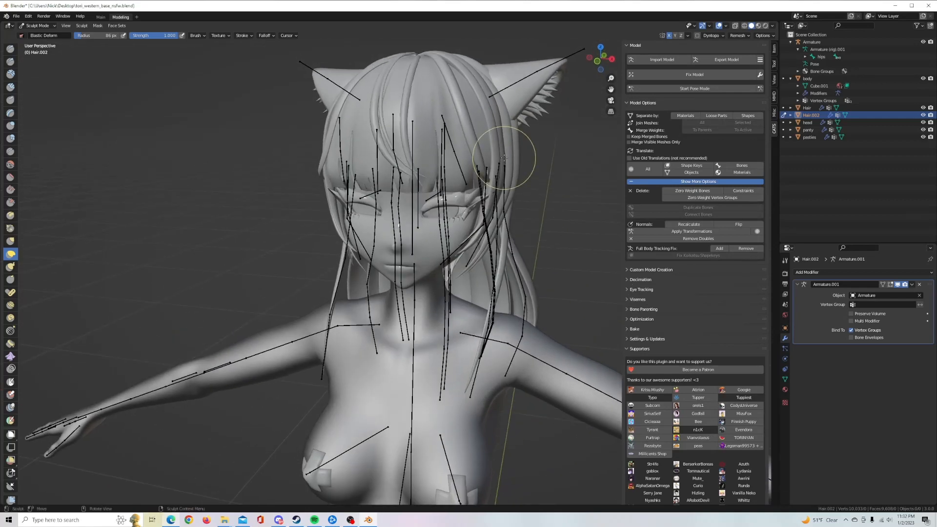
pyautogui.click(38, 25)
pyautogui.click(39, 33)
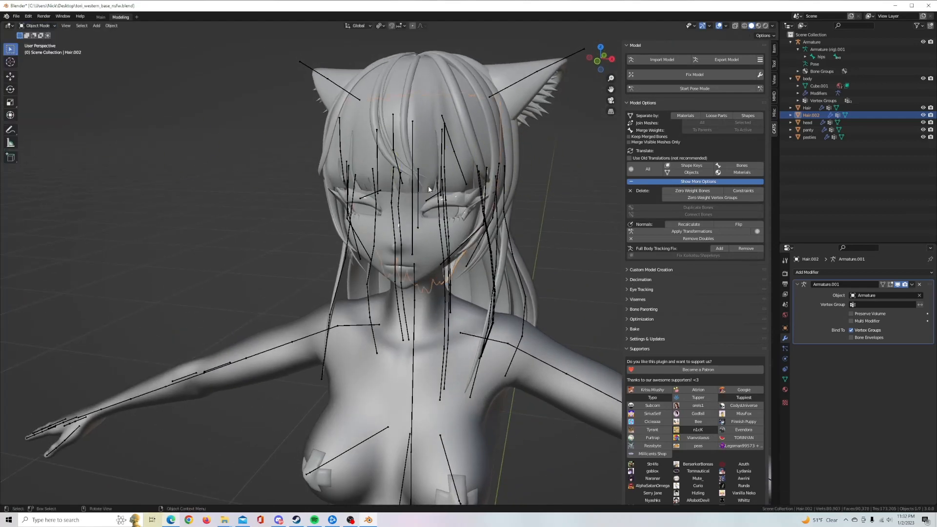
# Rename the Hair mesh's Head vertex group as head to match the body's head bone.
pyautogui.moveTo(428, 186); pyautogui.dragTo(432, 194, button='middle')
pyautogui.click(506, 149)
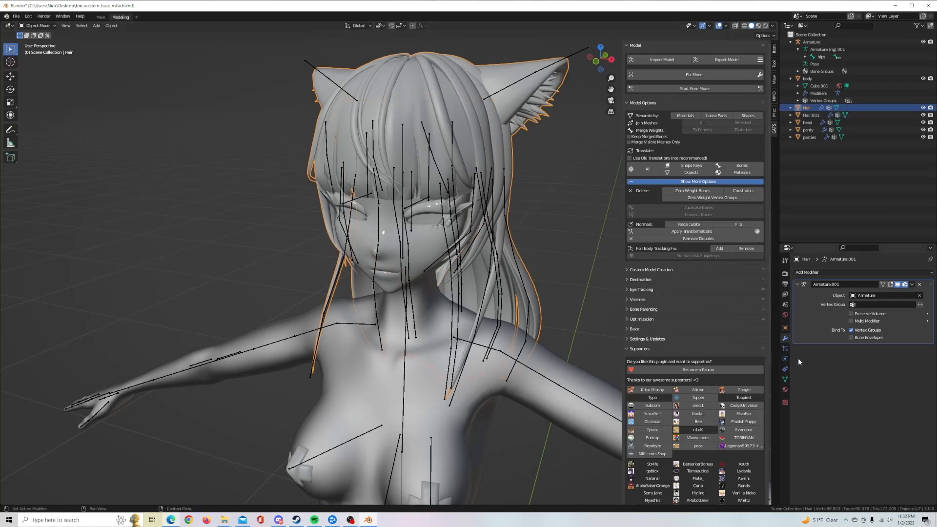
pyautogui.click(785, 379)
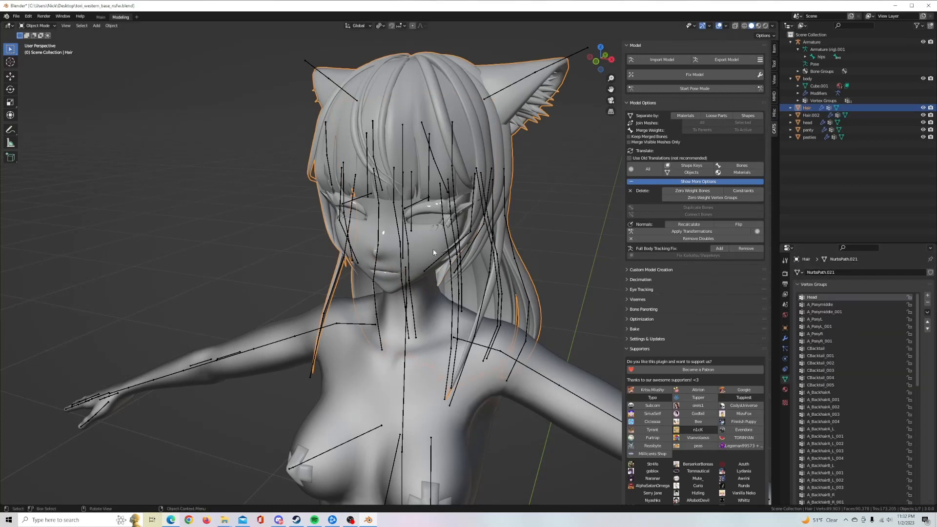
pyautogui.click(806, 57)
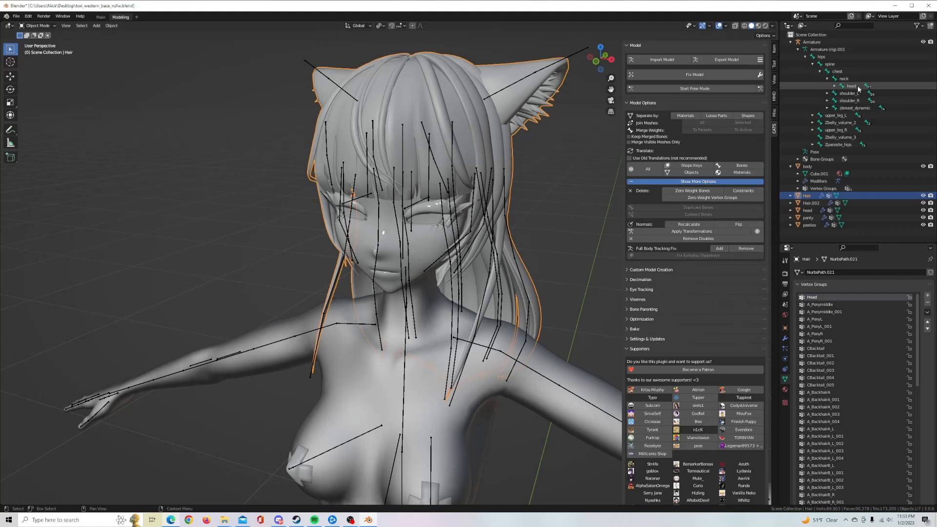
pyautogui.moveTo(535, 201); pyautogui.dragTo(566, 202, button='middle')
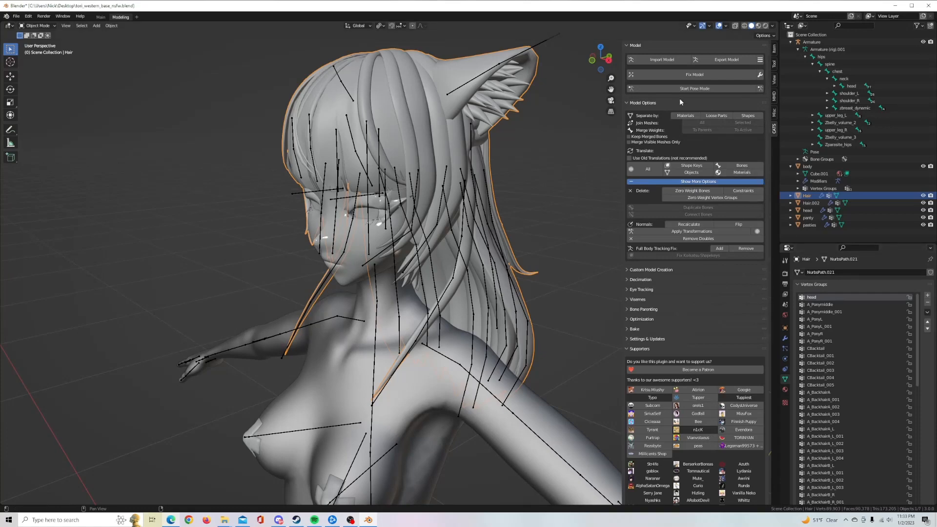
# Rotate the head bone in several directions in Pose Mode to test whether the hair follows, and undo the last rotation.
pyautogui.click(691, 89)
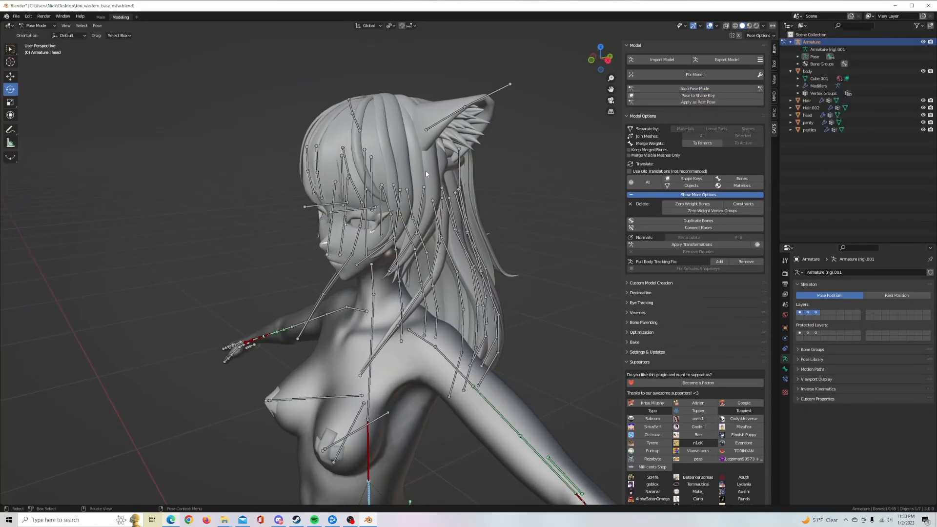
pyautogui.click(381, 222)
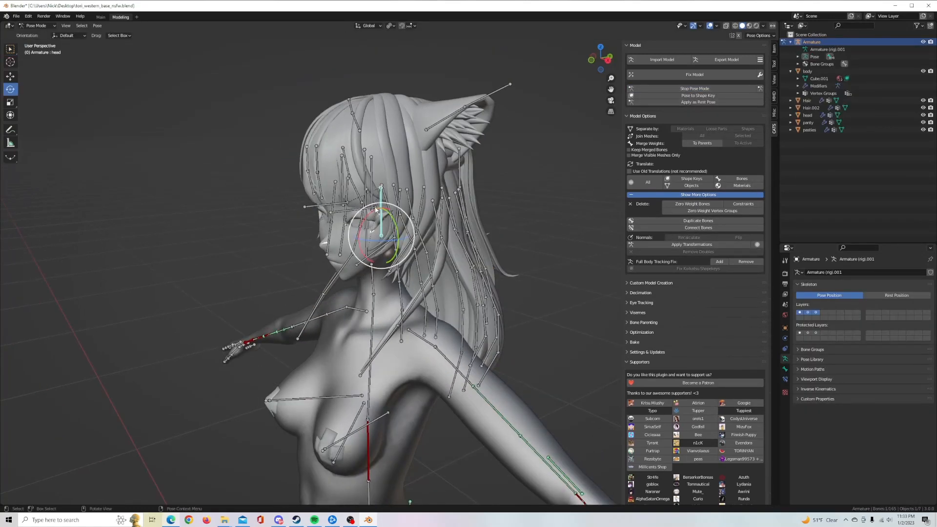
pyautogui.moveTo(376, 210)
pyautogui.mouseDown()
pyautogui.moveTo(360, 222)
pyautogui.moveTo(370, 222)
pyautogui.mouseUp()
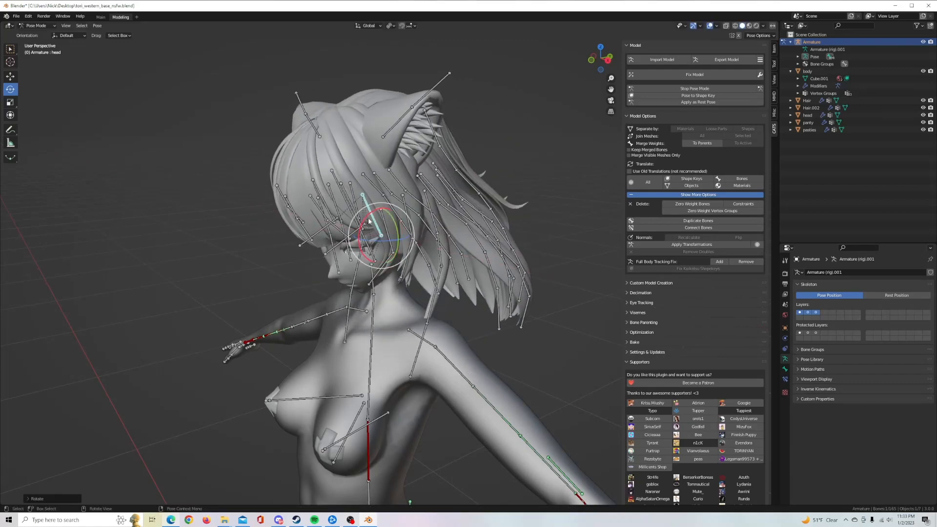
pyautogui.moveTo(369, 222)
pyautogui.mouseDown(button='middle')
pyautogui.moveTo(401, 278)
pyautogui.moveTo(456, 251)
pyautogui.moveTo(436, 265)
pyautogui.moveTo(406, 233)
pyautogui.moveTo(426, 236)
pyautogui.moveTo(422, 190)
pyautogui.moveTo(375, 183)
pyautogui.moveTo(422, 178)
pyautogui.moveTo(455, 220)
pyautogui.mouseUp(button='middle')
pyautogui.scroll(3, 420, 225)
pyautogui.moveTo(397, 213); pyautogui.dragTo(393, 242)
pyautogui.moveTo(444, 238)
pyautogui.mouseDown(button='middle')
pyautogui.moveTo(427, 228)
pyautogui.moveTo(438, 241)
pyautogui.mouseUp(button='middle')
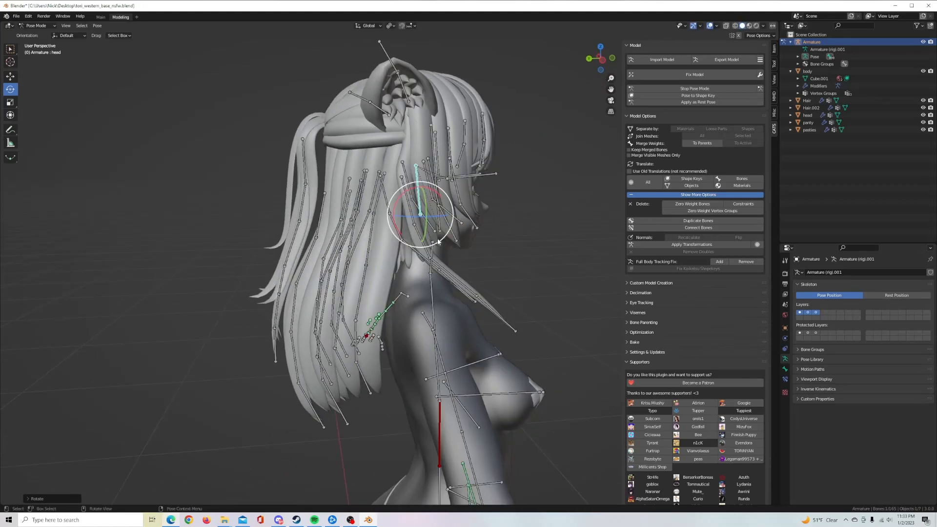
pyautogui.moveTo(404, 196); pyautogui.dragTo(410, 181)
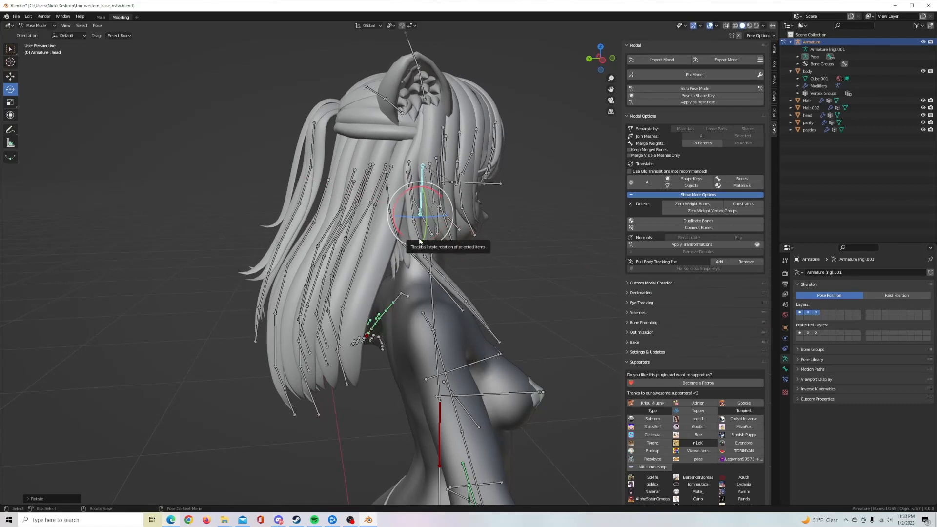
pyautogui.hotkey('ctrl', 'z')
# Select the front side-hair bones over both shoulders one after the other and examine how they sit against the neck and body.
pyautogui.click(441, 263)
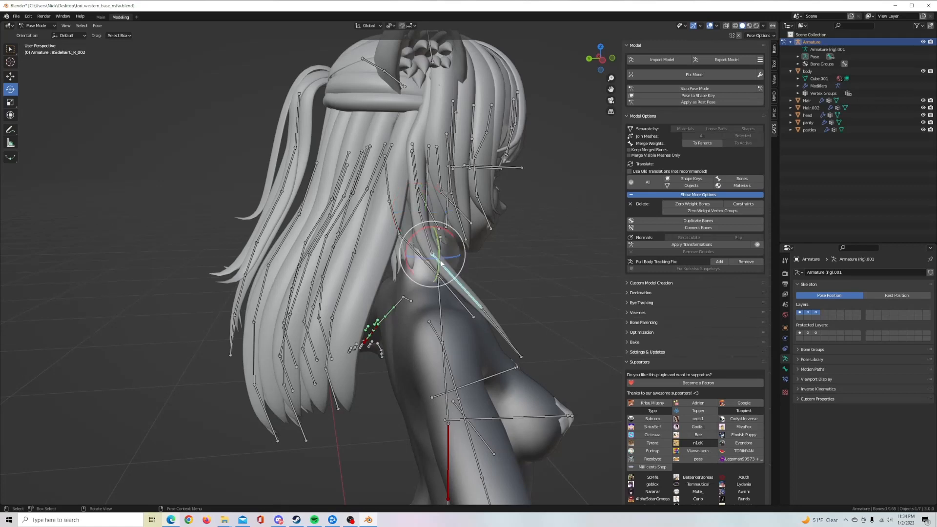
pyautogui.moveTo(442, 264); pyautogui.dragTo(400, 270, button='middle')
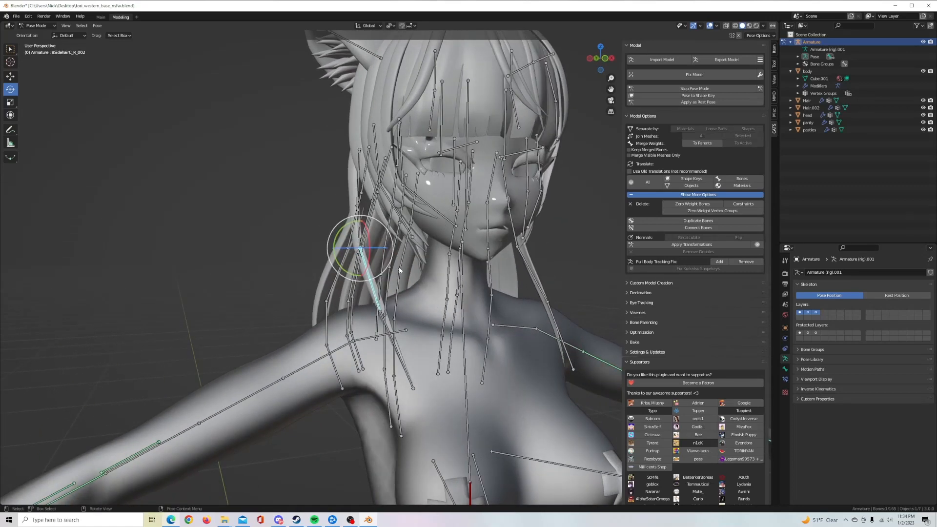
pyautogui.moveTo(524, 274); pyautogui.dragTo(470, 262, button='middle')
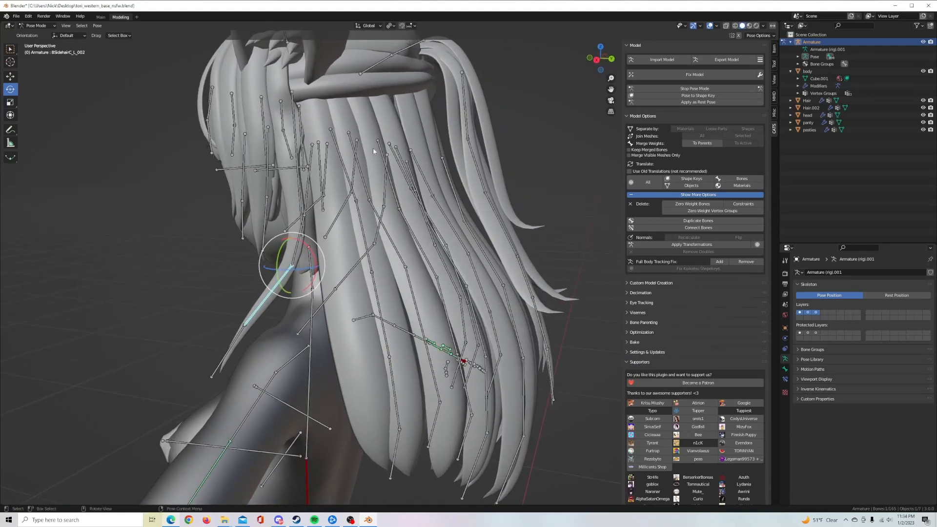
pyautogui.moveTo(288, 283); pyautogui.dragTo(345, 215, button='middle')
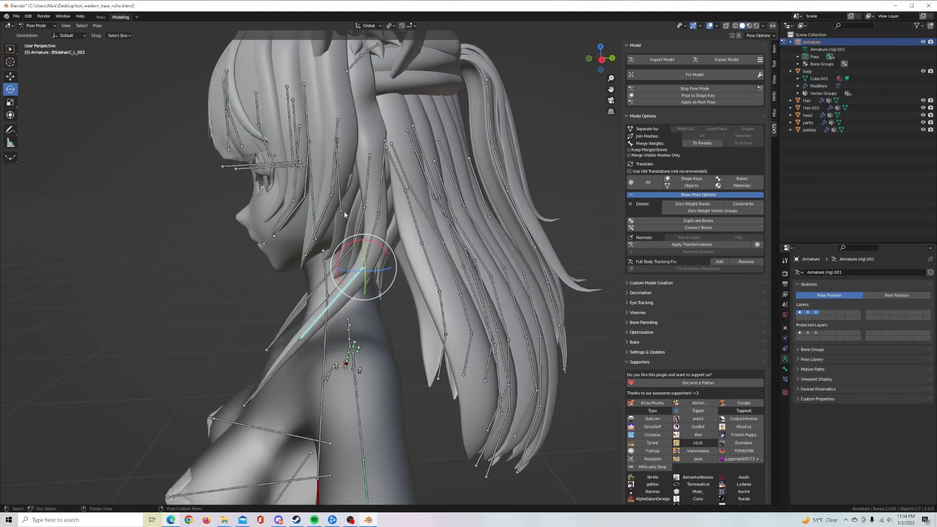
# Rotate the head bone slightly to test the hair again, check it from the front, and leave Pose Mode.
pyautogui.click(341, 209)
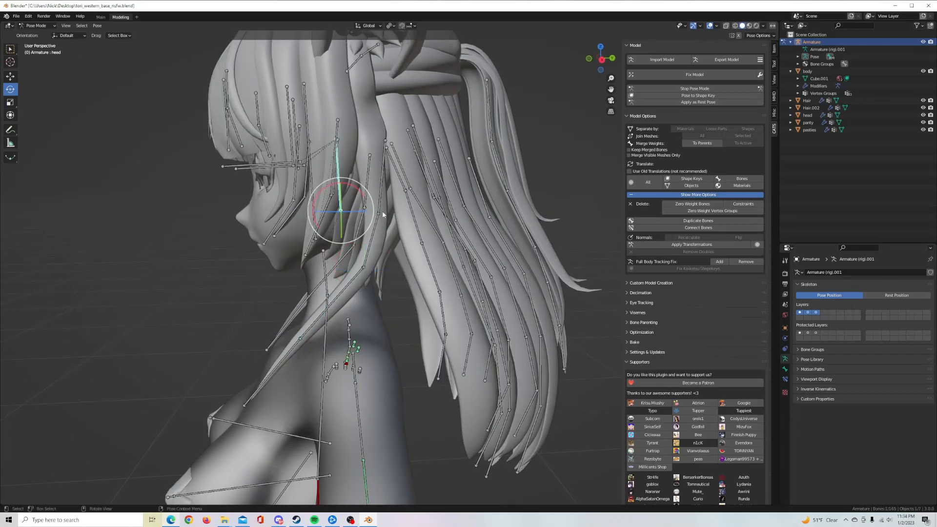
pyautogui.moveTo(362, 196)
pyautogui.mouseDown()
pyautogui.moveTo(371, 215)
pyautogui.moveTo(350, 186)
pyautogui.moveTo(357, 198)
pyautogui.mouseUp()
pyautogui.moveTo(360, 235); pyautogui.dragTo(539, 200, button='middle')
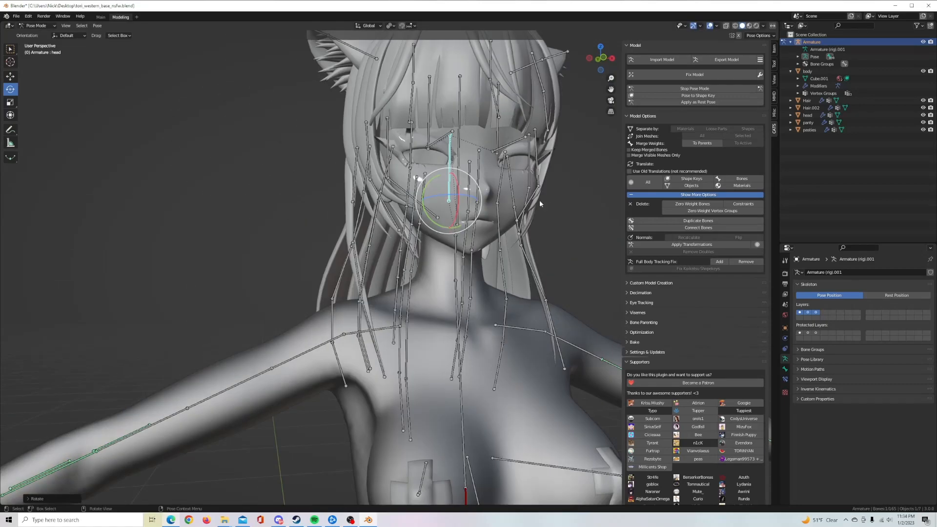
pyautogui.click(694, 89)
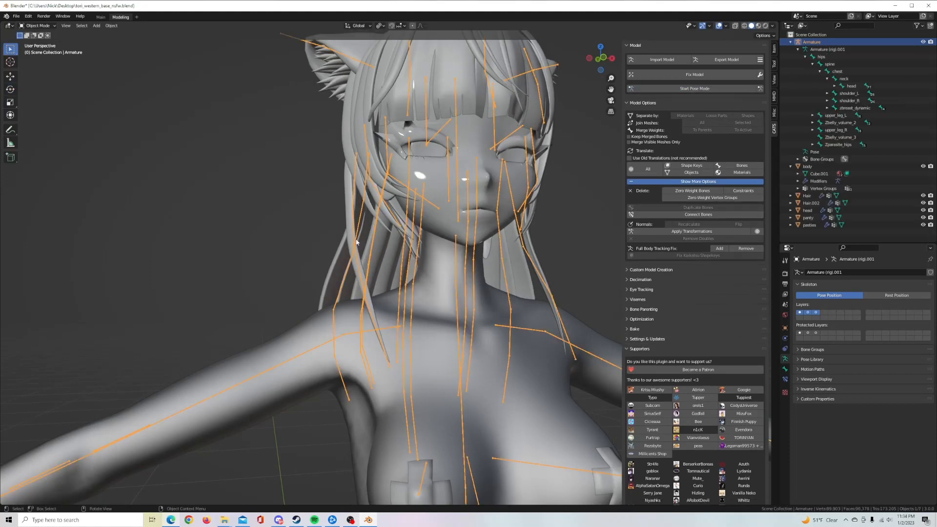
pyautogui.scroll(-3, 461, 236)
pyautogui.scroll(2, 460, 236)
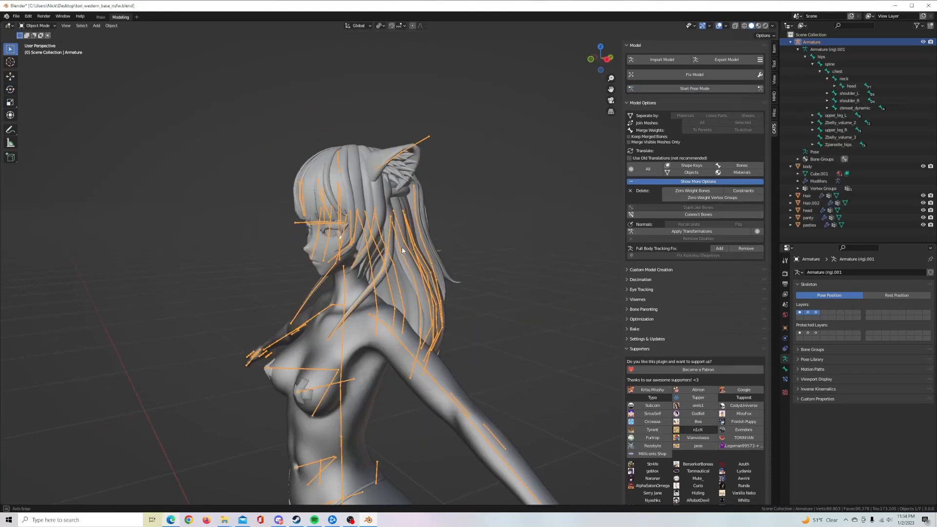